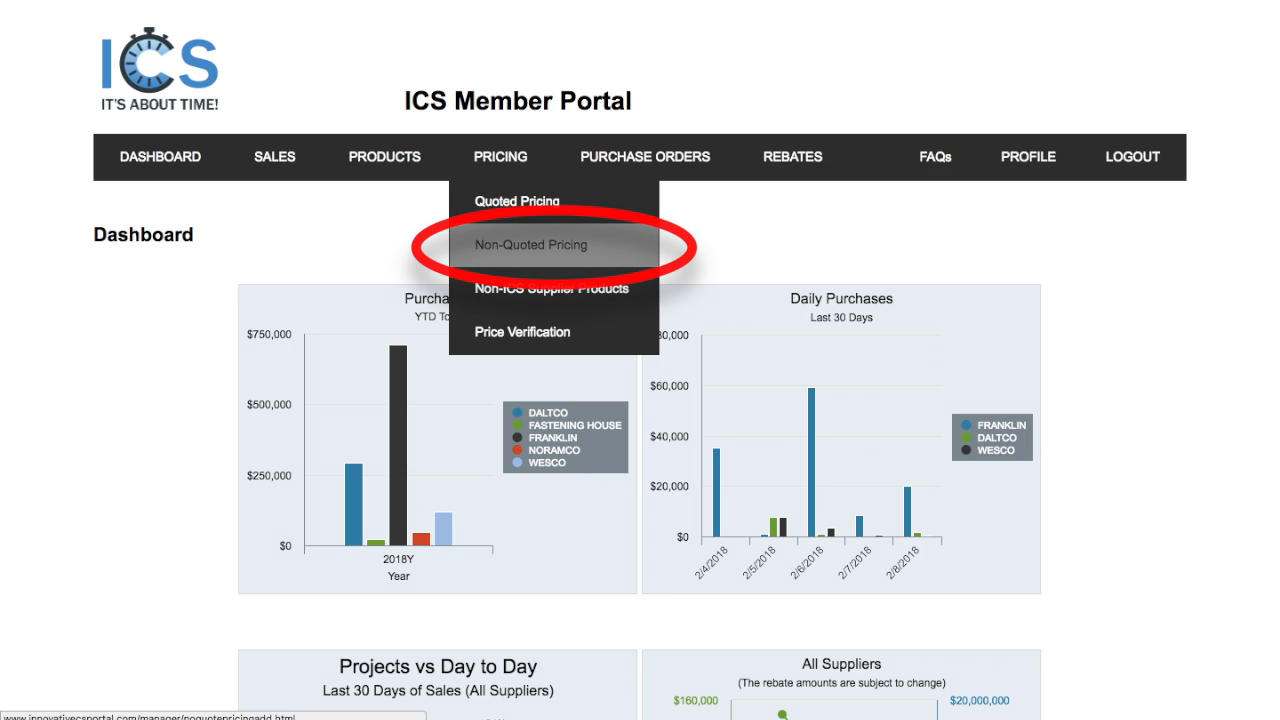
Step: Open the Non-Quoted Pricing report and list all suppliers' products invoiced from 2/1/2018 to 2/28/2018
{"action": "left_click", "coordinate": [531, 245]}
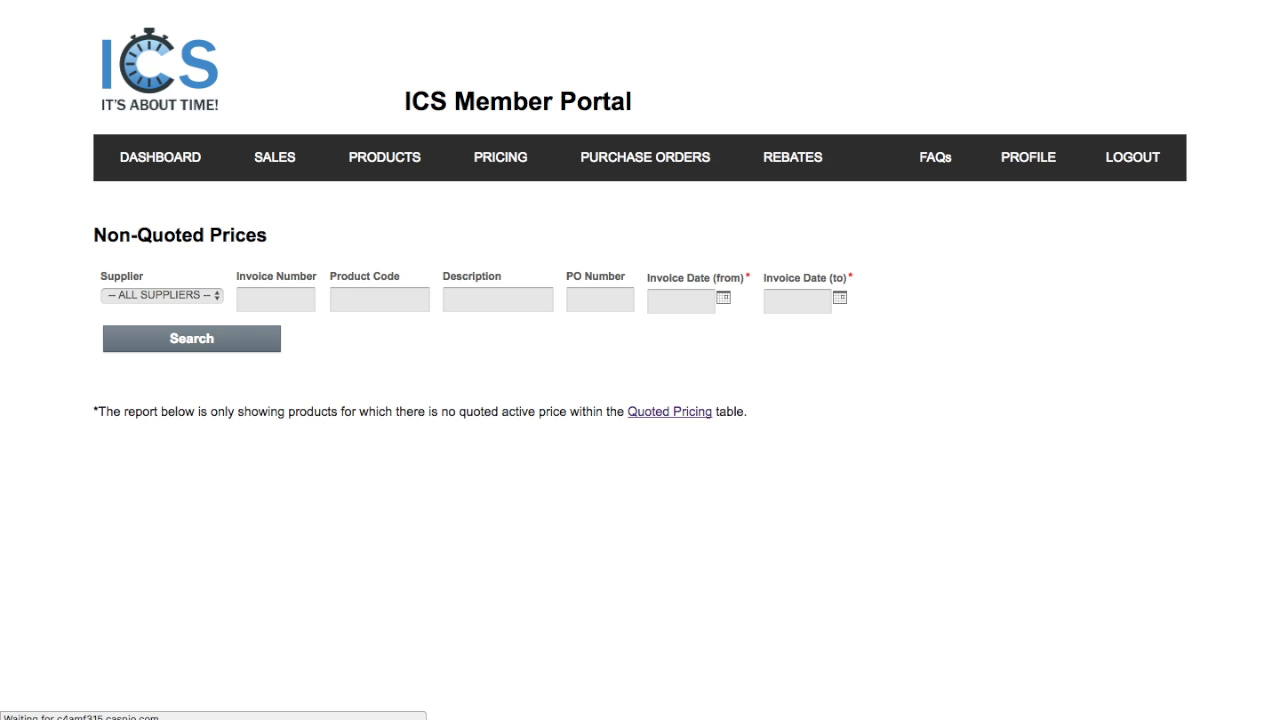
{"action": "left_click", "coordinate": [162, 296]}
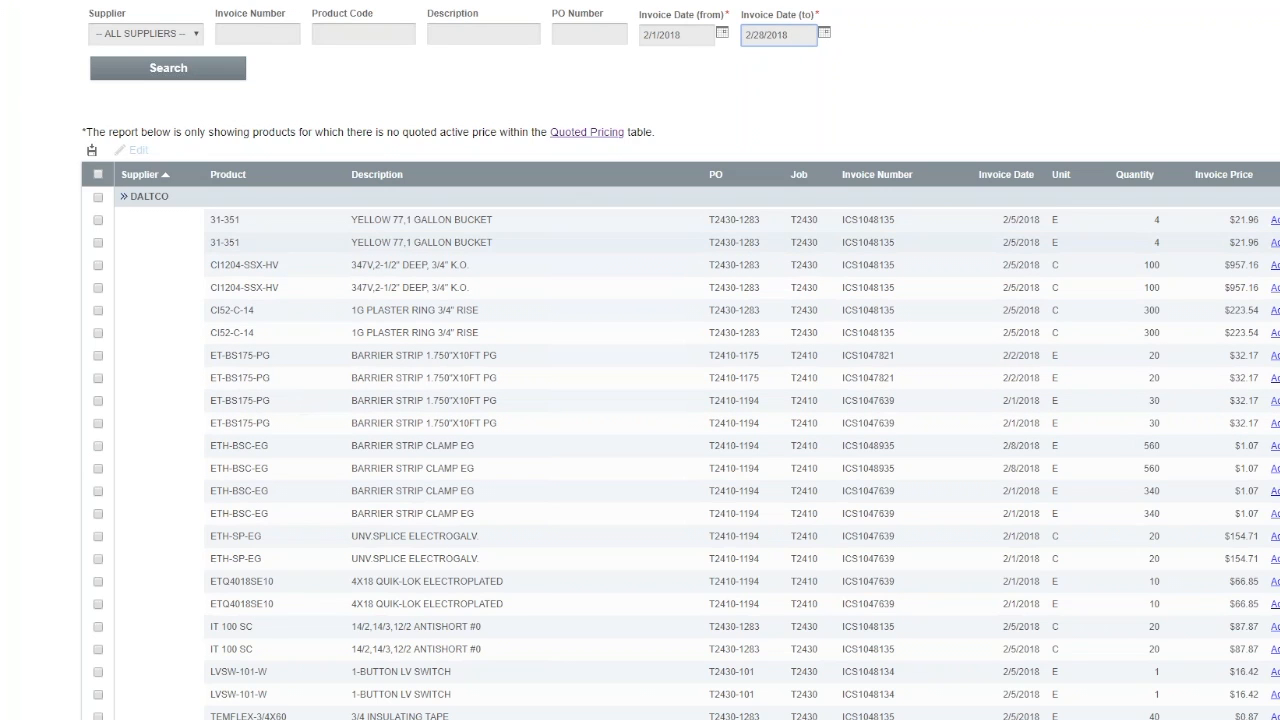
Step: Start adding the DALTCO product YELLOW 77,1 GALLON BUCKET to quoted pricing and set its category to MISC
{"action": "left_click_drag", "start_coordinate": [356, 242], "coordinate": [462, 246]}
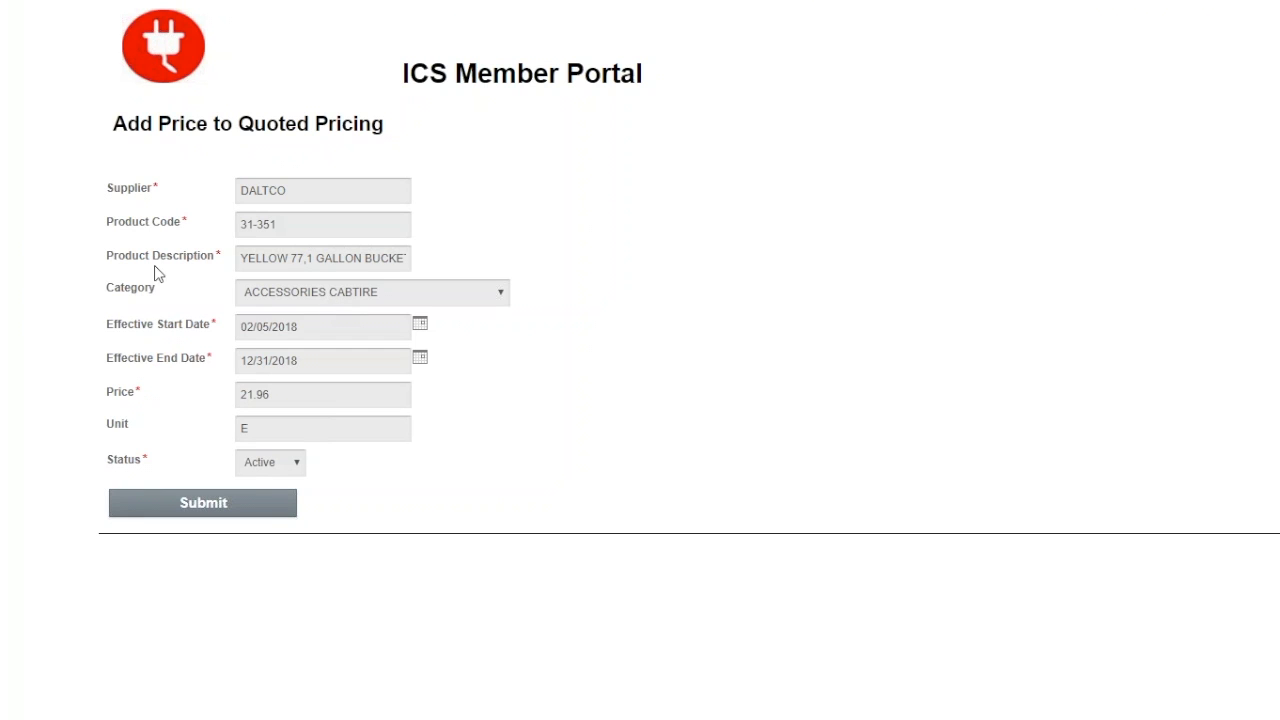
{"action": "left_click", "coordinate": [341, 296]}
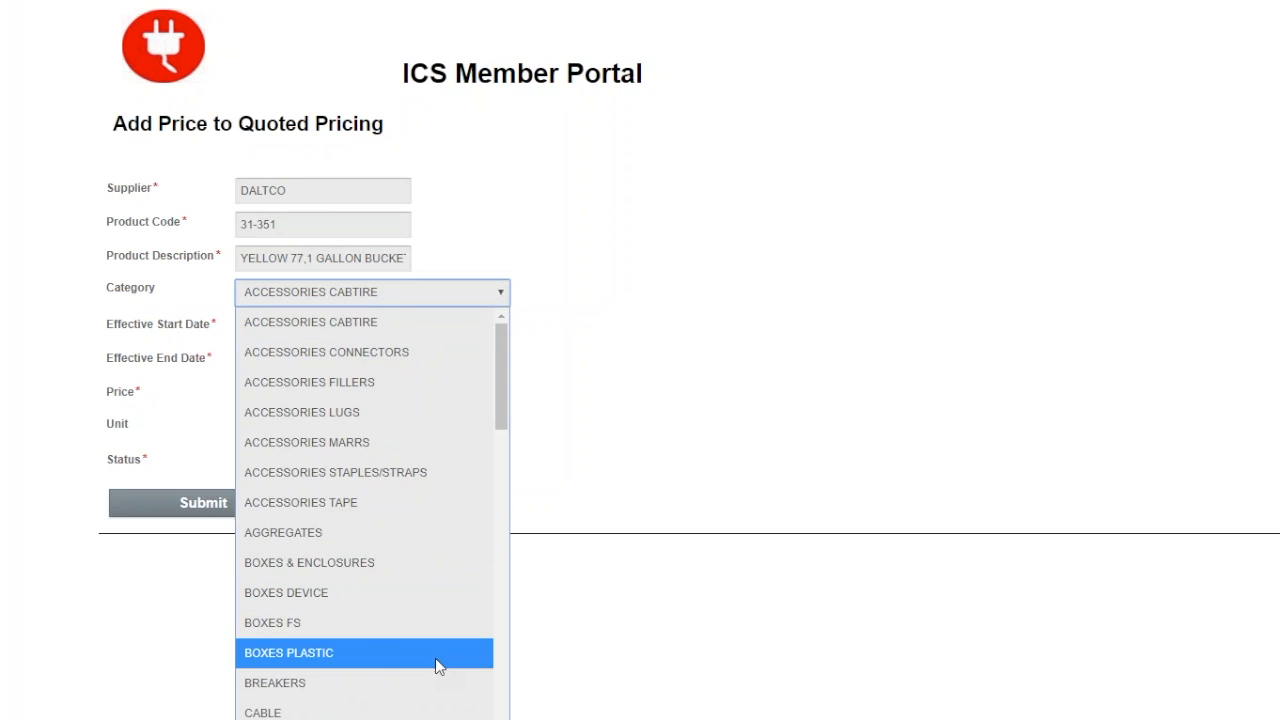
{"action": "scroll", "coordinate": [440, 666], "scroll_direction": "down", "scroll_amount": 5}
{"action": "scroll", "coordinate": [446, 672], "scroll_direction": "down", "scroll_amount": 5}
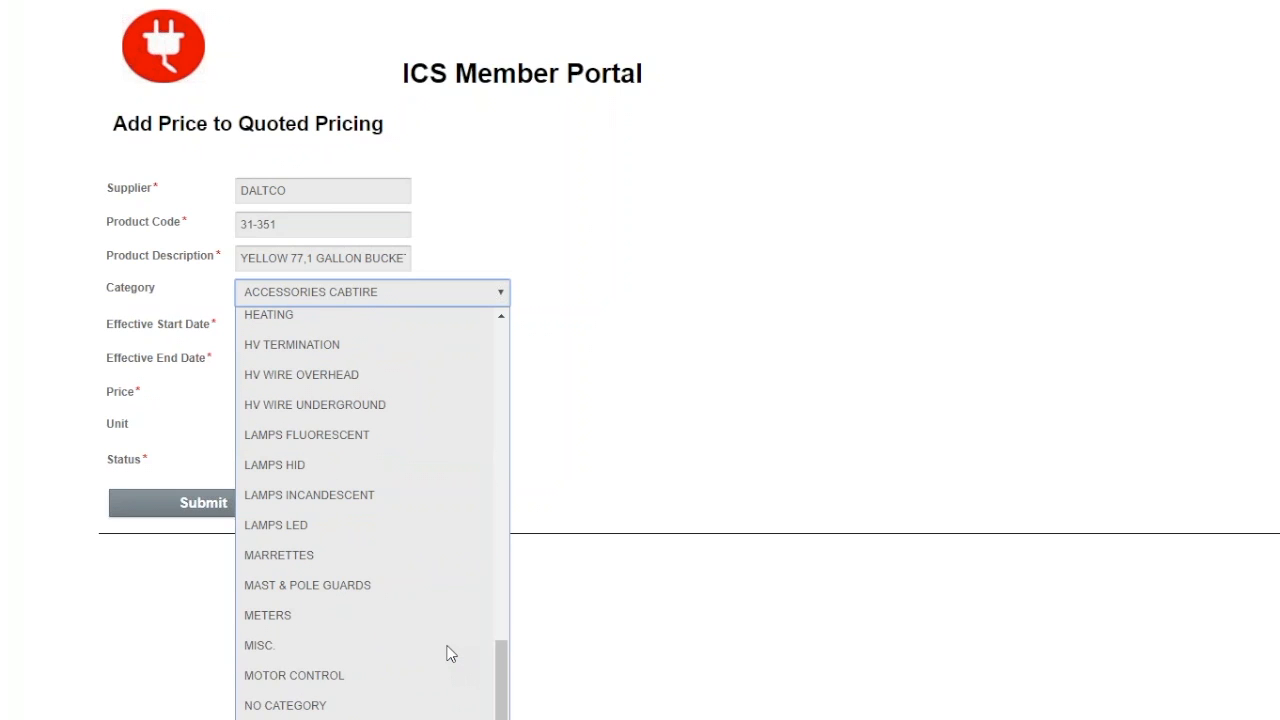
{"action": "left_click", "coordinate": [353, 647]}
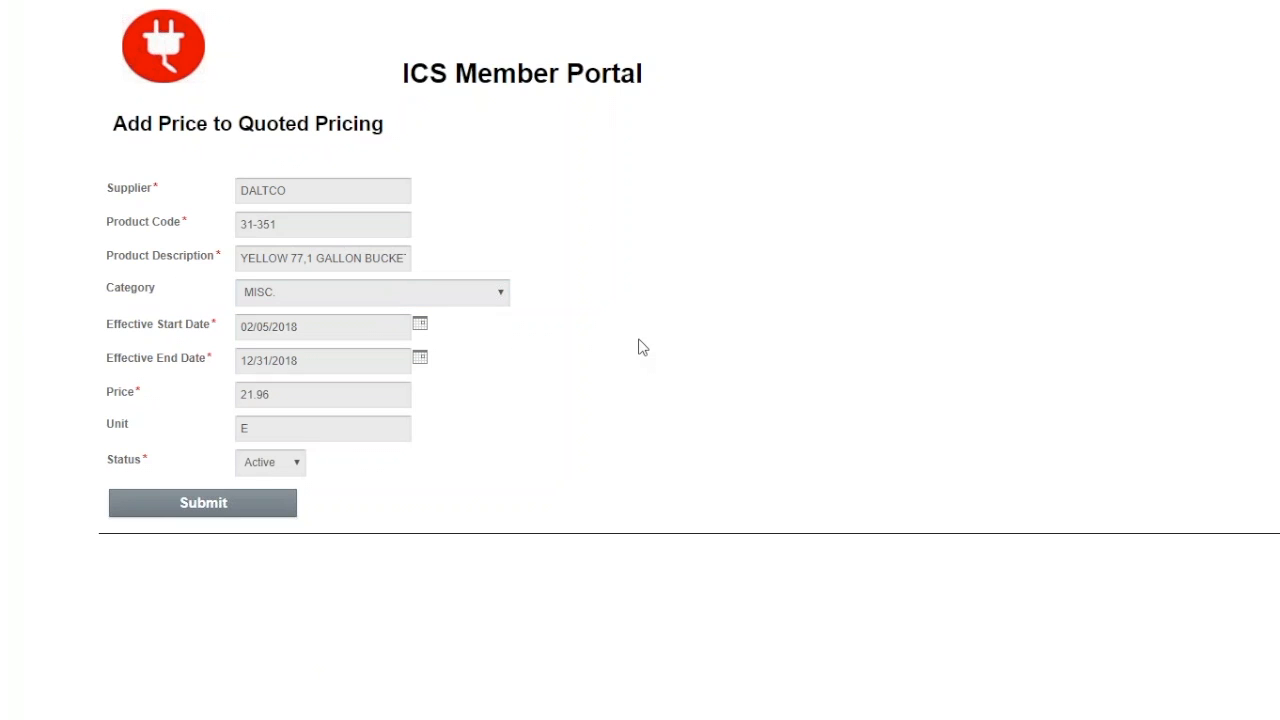
Step: Review the effective start date and set the effective end date to 11/30/2018
{"action": "left_click", "coordinate": [352, 328]}
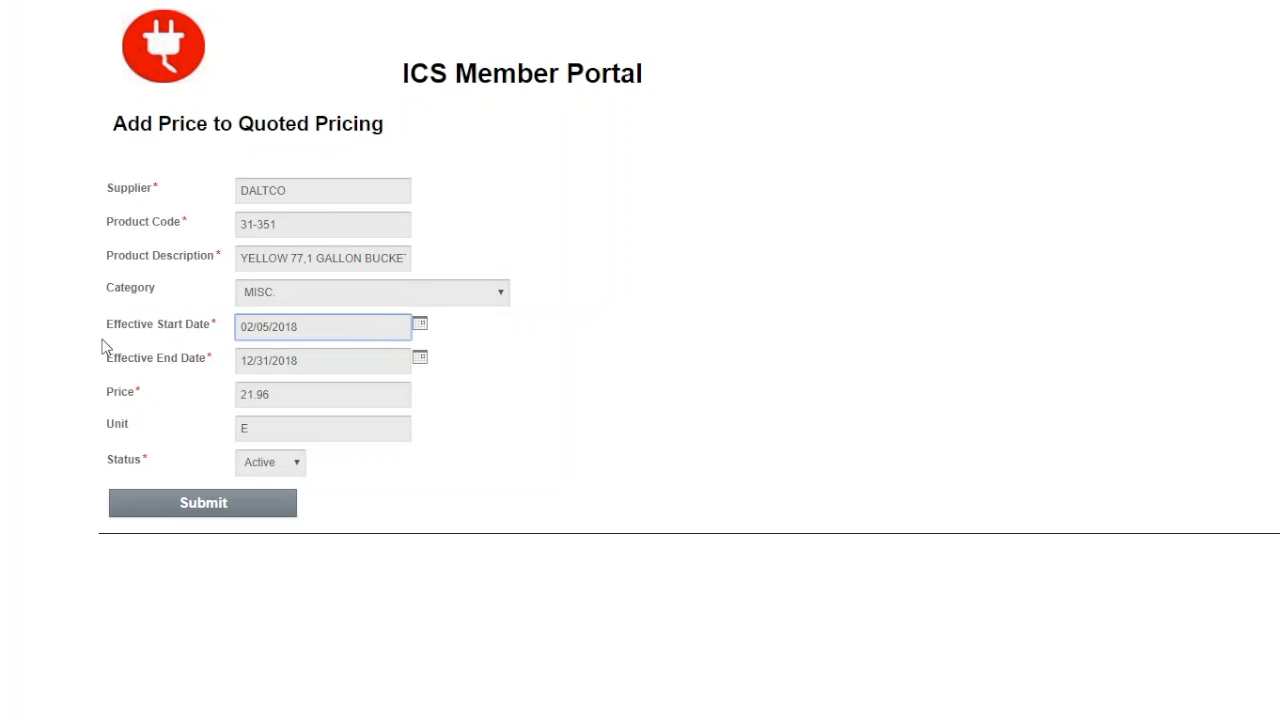
{"action": "double_click", "coordinate": [338, 327]}
{"action": "left_click", "coordinate": [348, 332]}
{"action": "left_click", "coordinate": [330, 364]}
{"action": "left_click", "coordinate": [420, 357]}
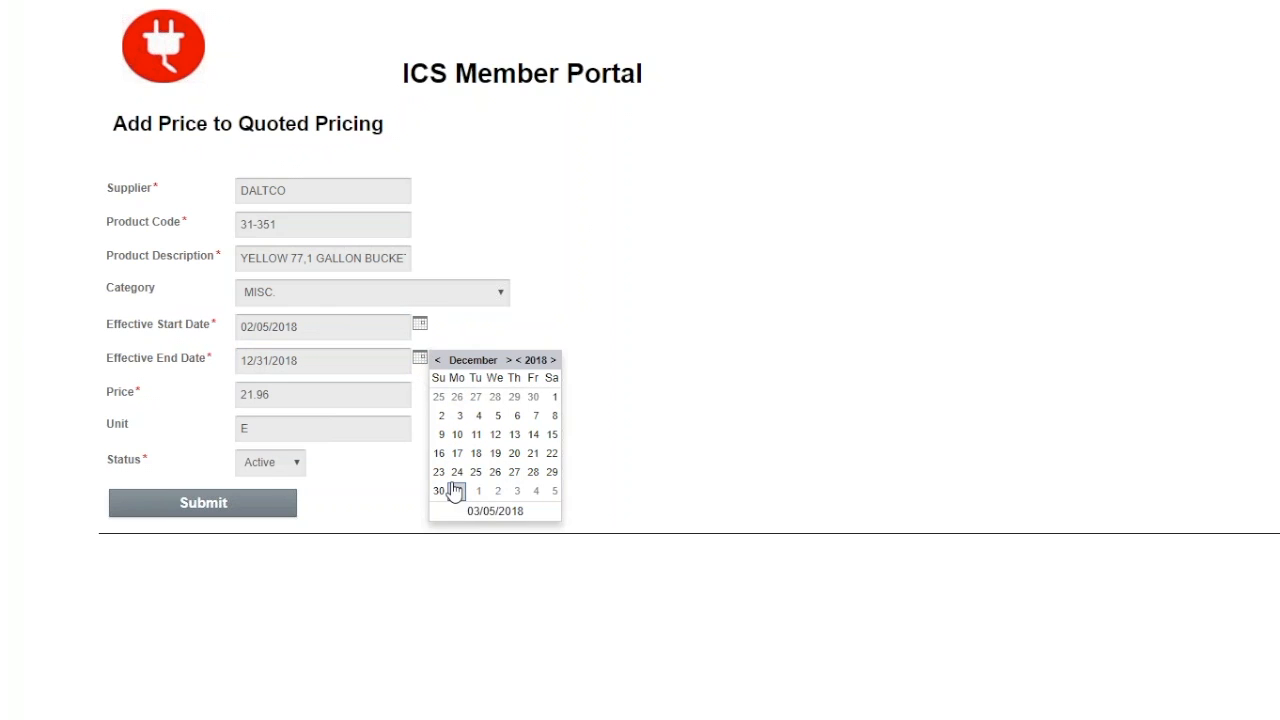
{"action": "left_click", "coordinate": [533, 396]}
Step: Check the price and unit of the bucket, and submit the new quoted price
{"action": "left_click", "coordinate": [379, 396]}
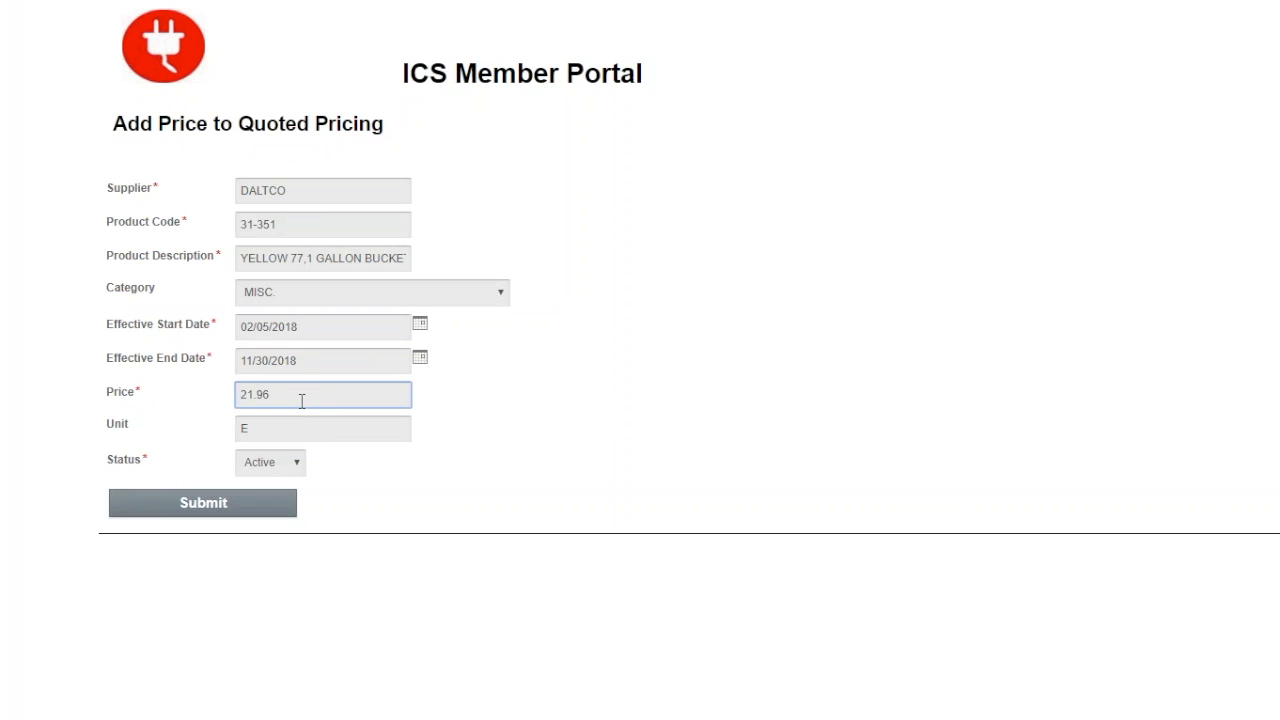
{"action": "left_click", "coordinate": [272, 428]}
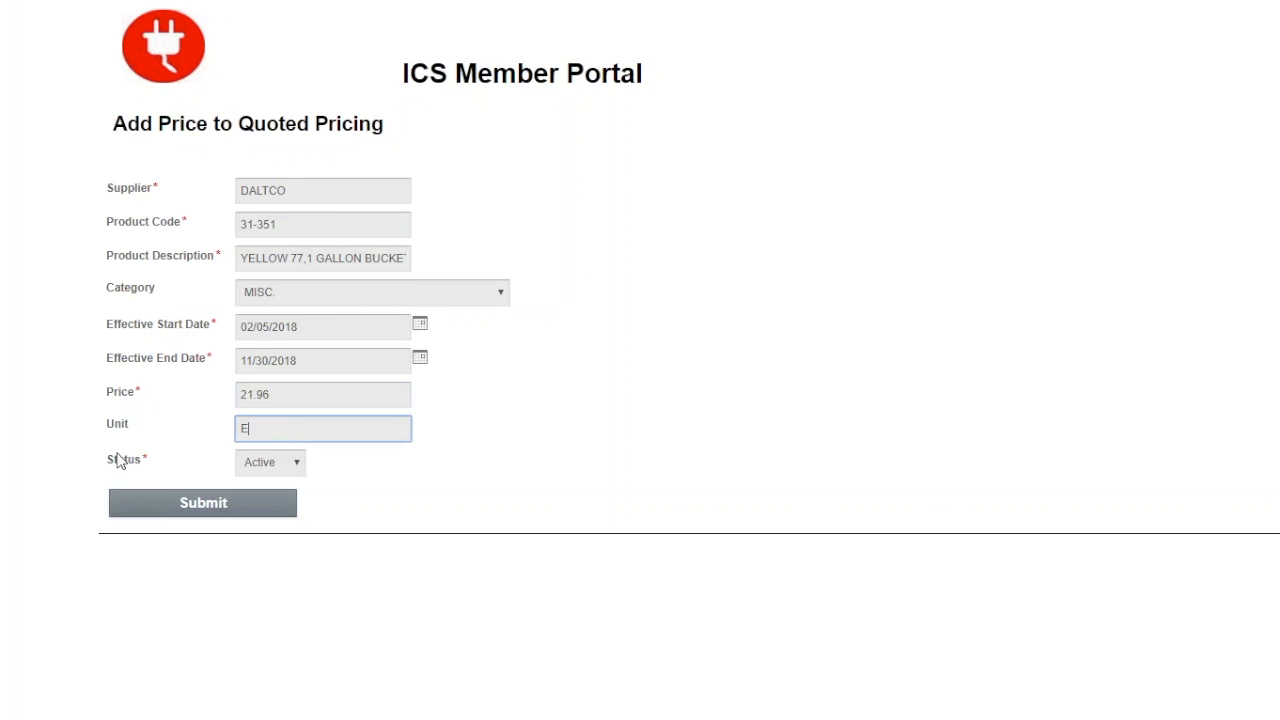
{"action": "left_click", "coordinate": [182, 505]}
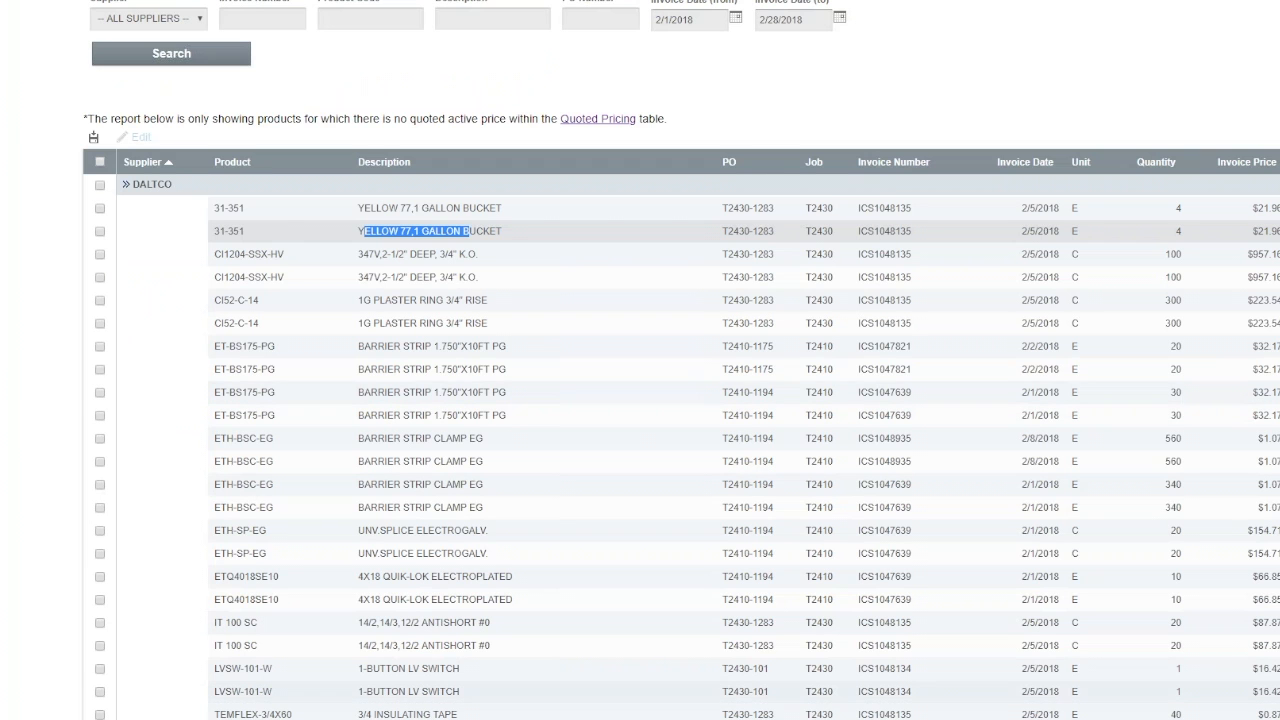
Step: Refresh the Non-Quoted Prices report and look over the remaining DALTCO products
{"action": "scroll", "coordinate": [593, 462], "scroll_direction": "up", "scroll_amount": 1}
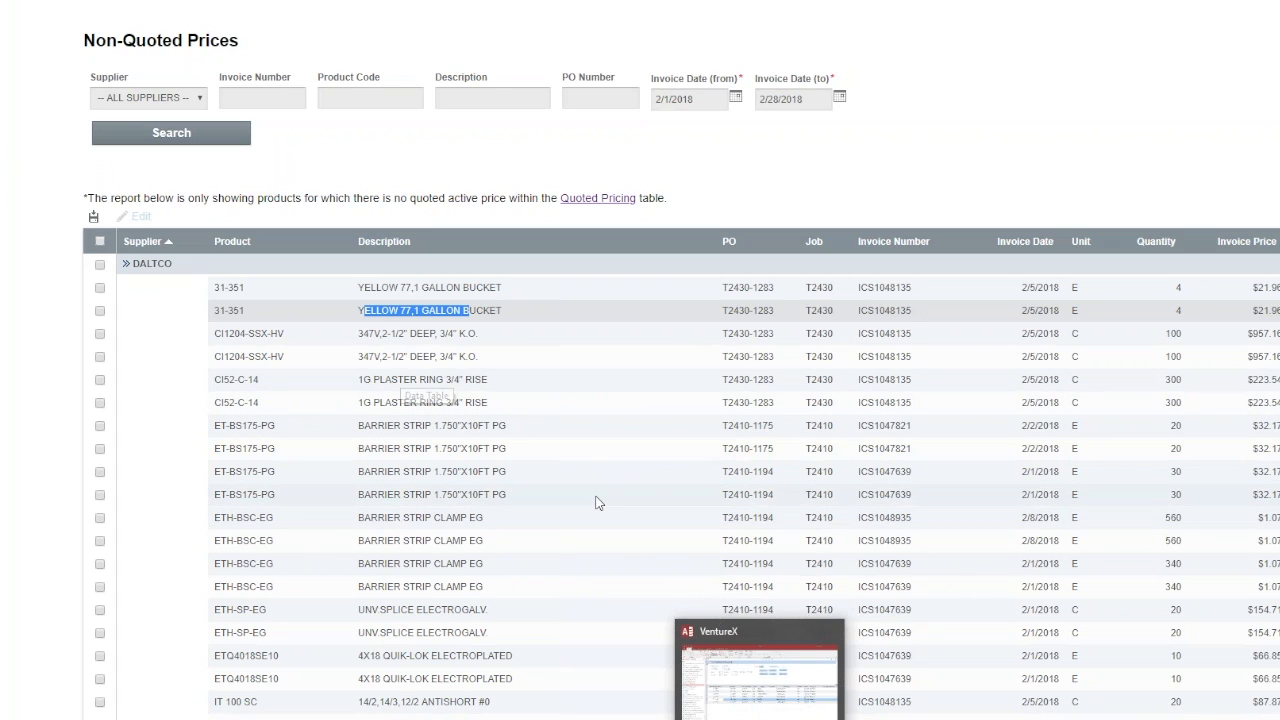
{"action": "scroll", "coordinate": [594, 440], "scroll_direction": "up", "scroll_amount": 1}
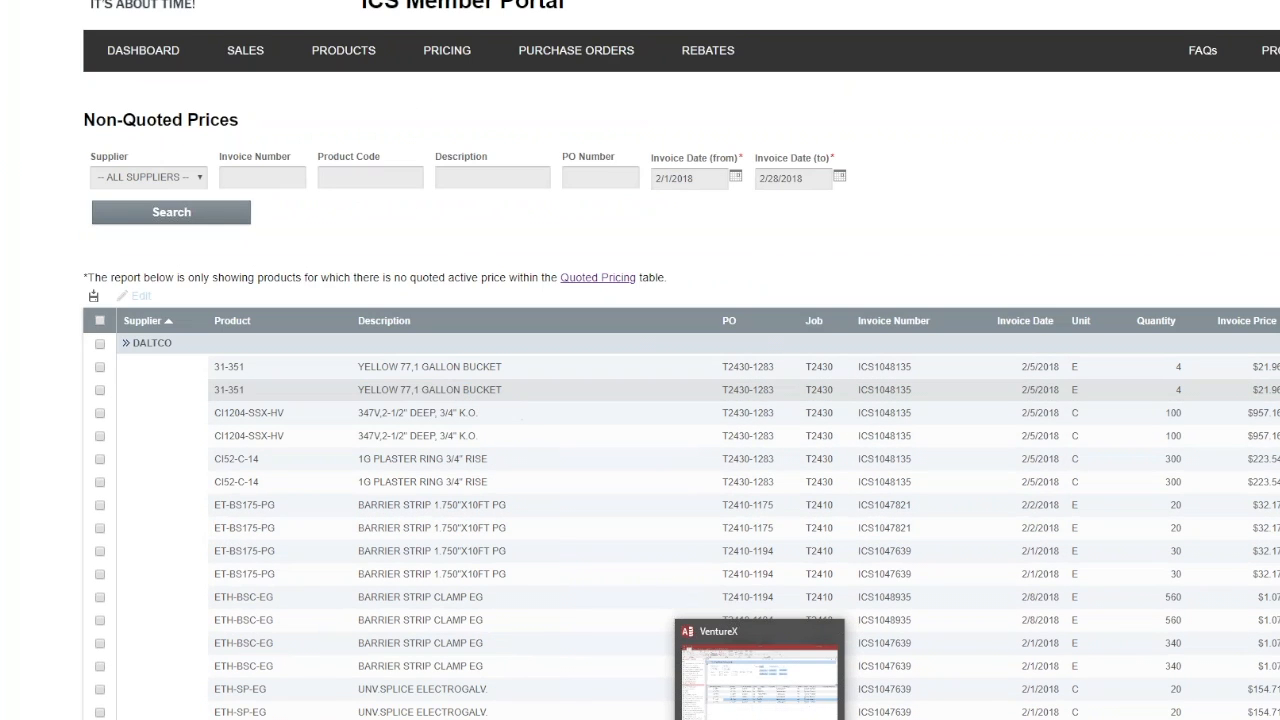
{"action": "key", "text": "F5"}
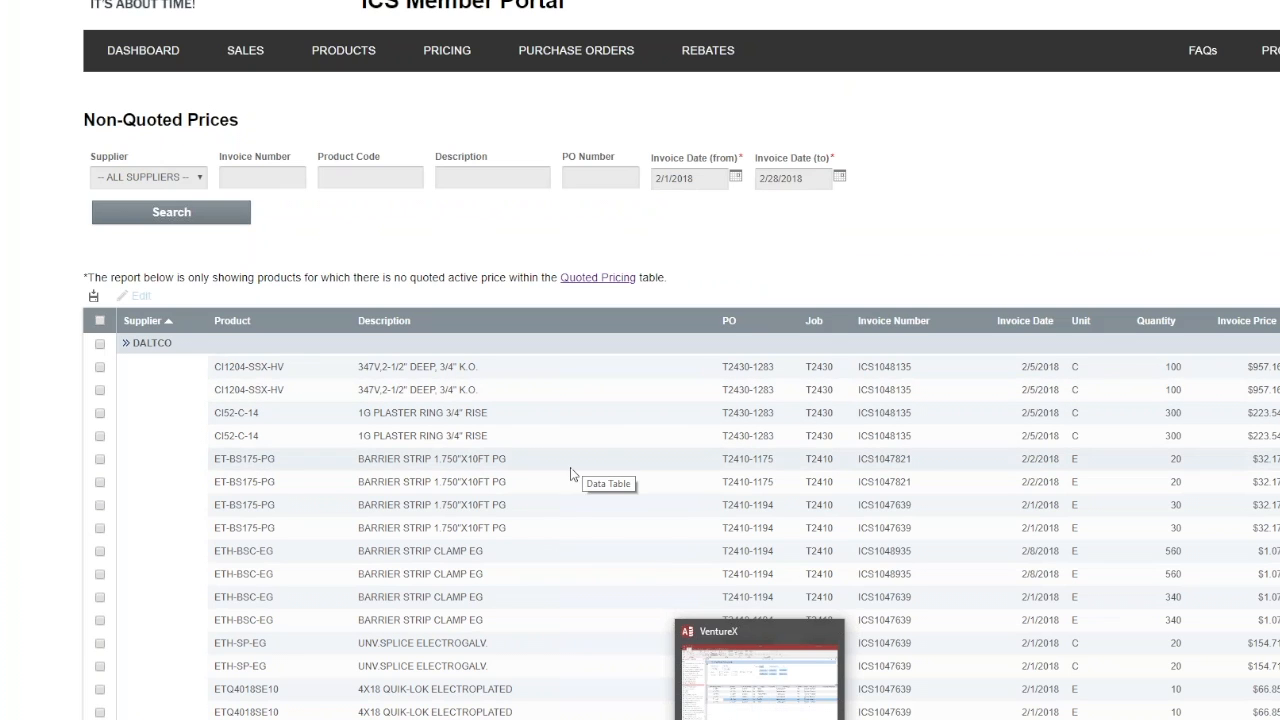
{"action": "mouse_move", "coordinate": [447, 50]}
{"action": "scroll", "coordinate": [385, 500], "scroll_direction": "down", "scroll_amount": 1}
{"action": "scroll", "coordinate": [385, 505], "scroll_direction": "down", "scroll_amount": 2}
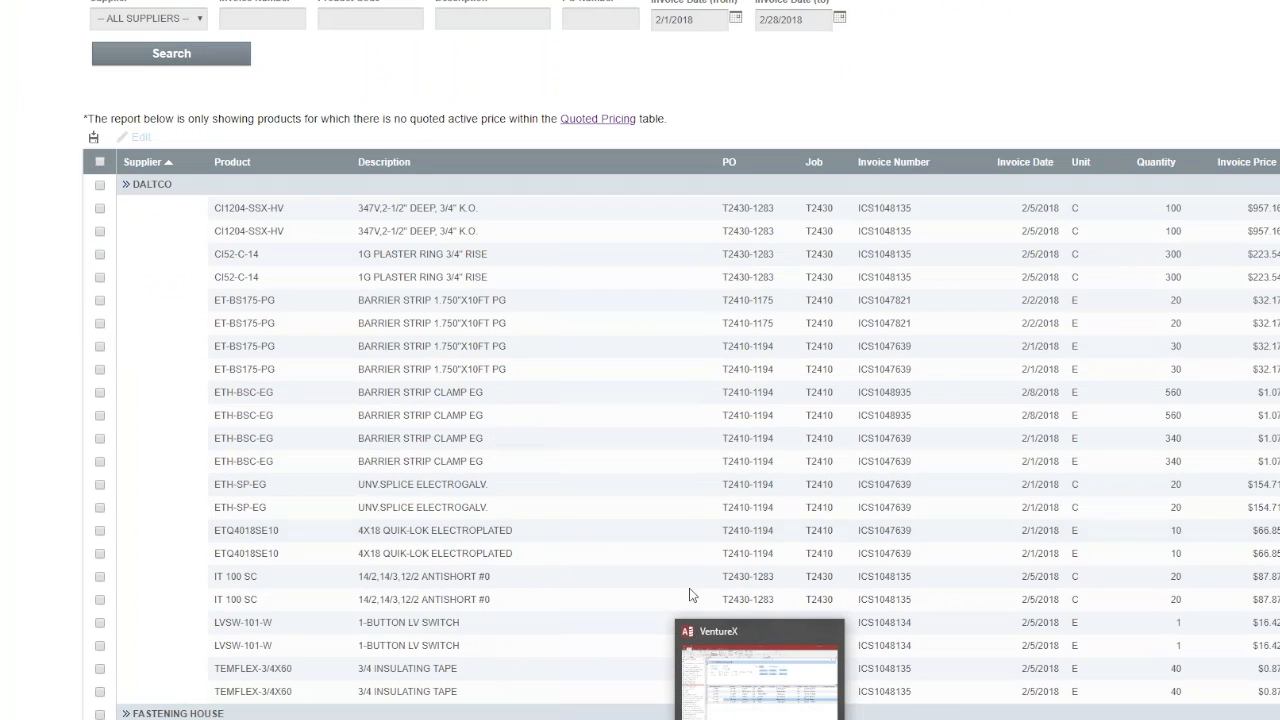
{"action": "scroll", "coordinate": [340, 392], "scroll_direction": "up", "scroll_amount": 1}
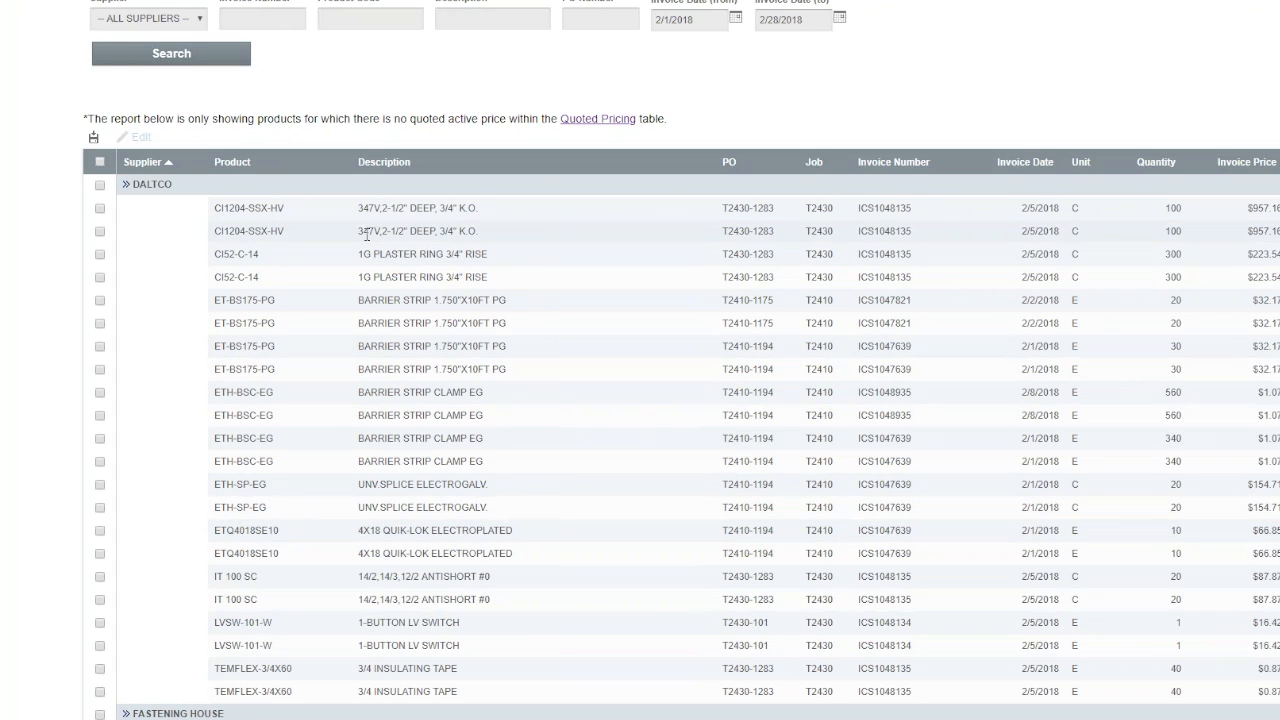
Step: Bulk edit the first five DALTCO rows in the non-quoted list, setting Remove to Yes, and update the records
{"action": "left_click", "coordinate": [100, 209]}
{"action": "left_click", "coordinate": [100, 231]}
{"action": "left_click", "coordinate": [100, 254]}
{"action": "left_click", "coordinate": [100, 277]}
{"action": "left_click", "coordinate": [100, 300]}
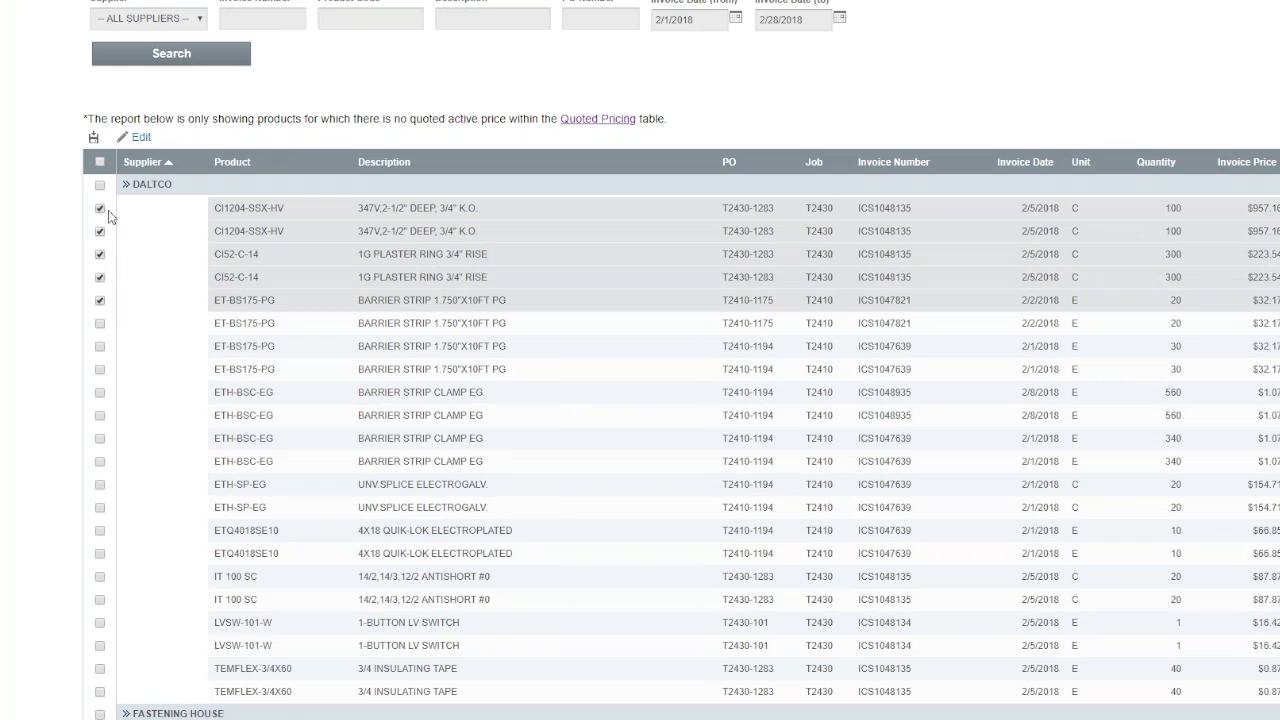
{"action": "left_click", "coordinate": [139, 146]}
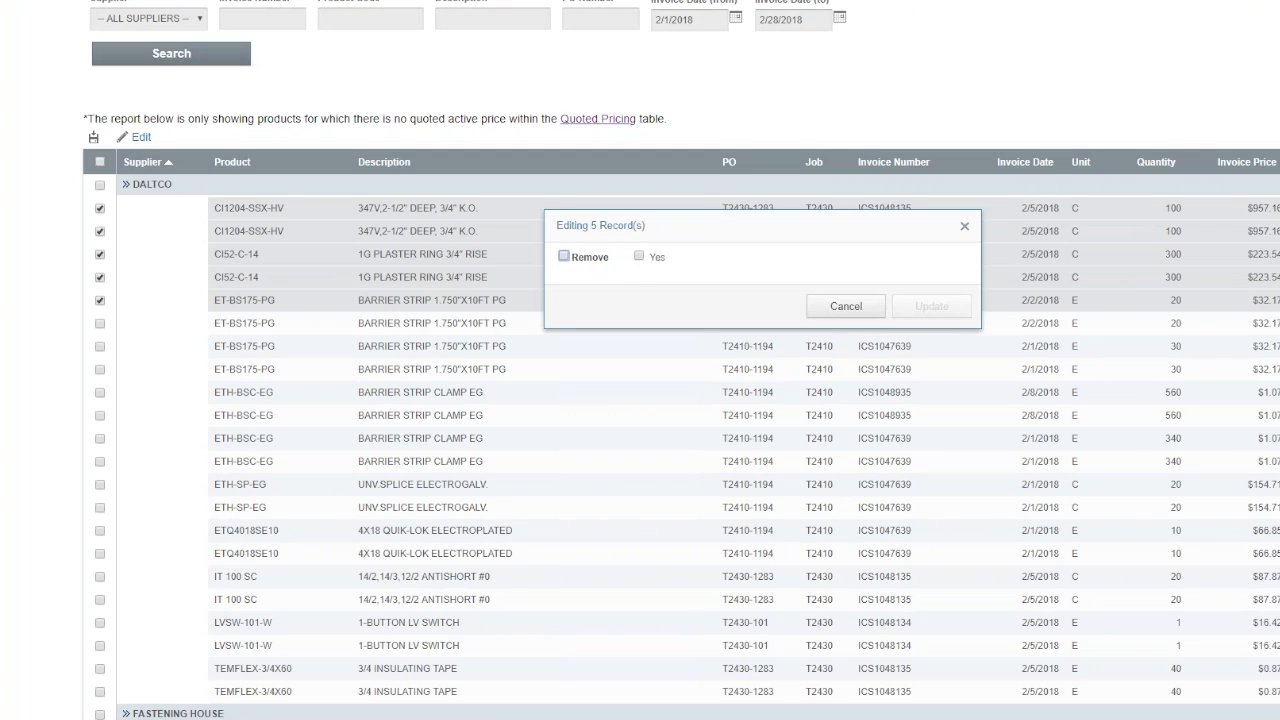
{"action": "left_click", "coordinate": [639, 256]}
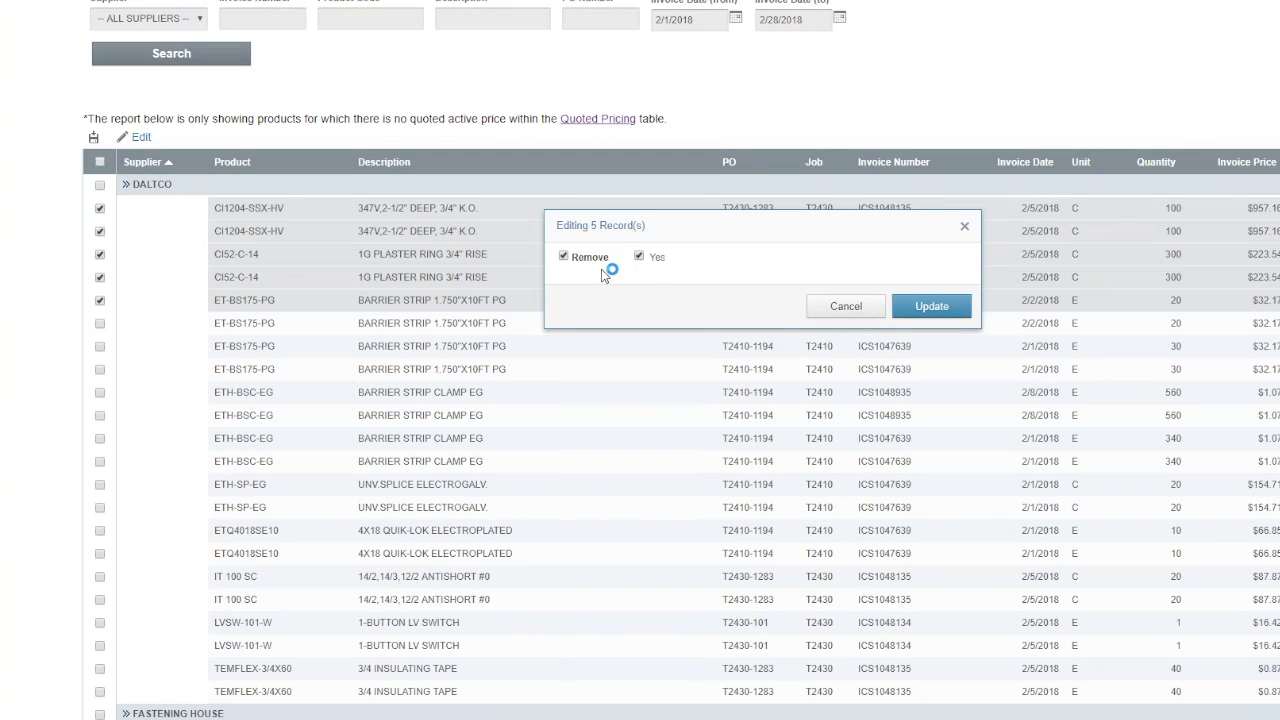
{"action": "left_click", "coordinate": [941, 312]}
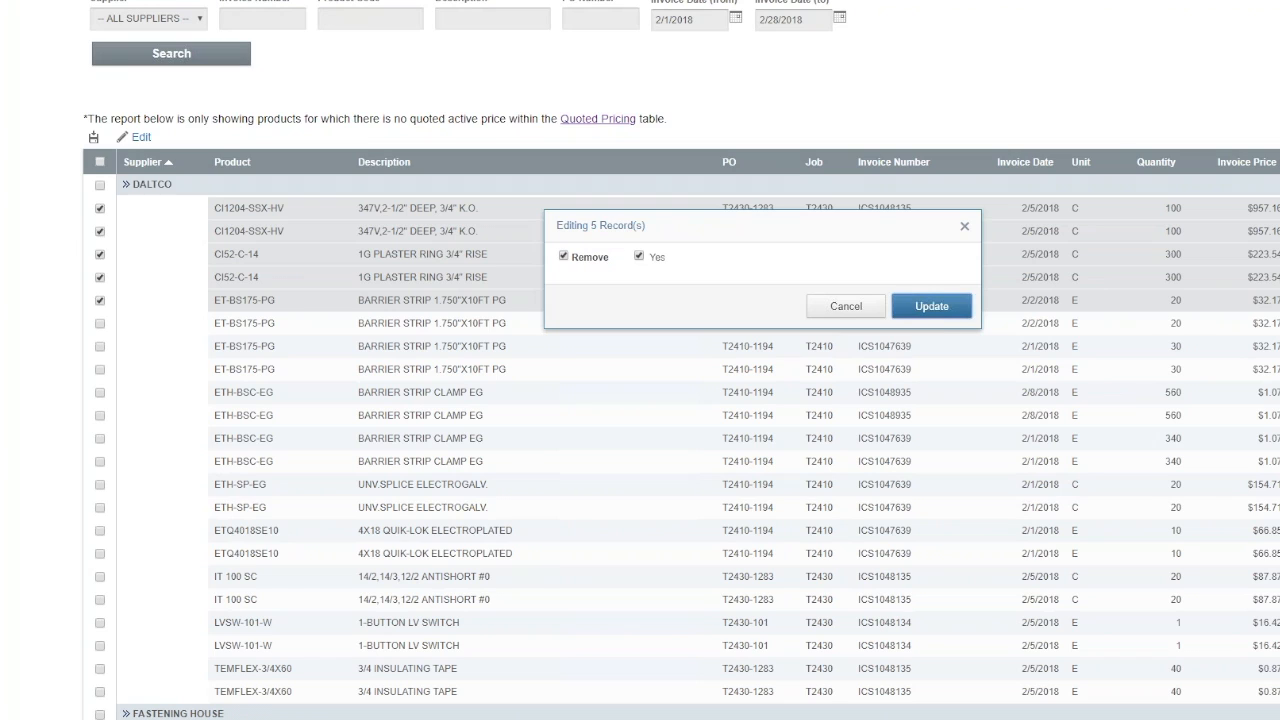
{"action": "left_click", "coordinate": [945, 313]}
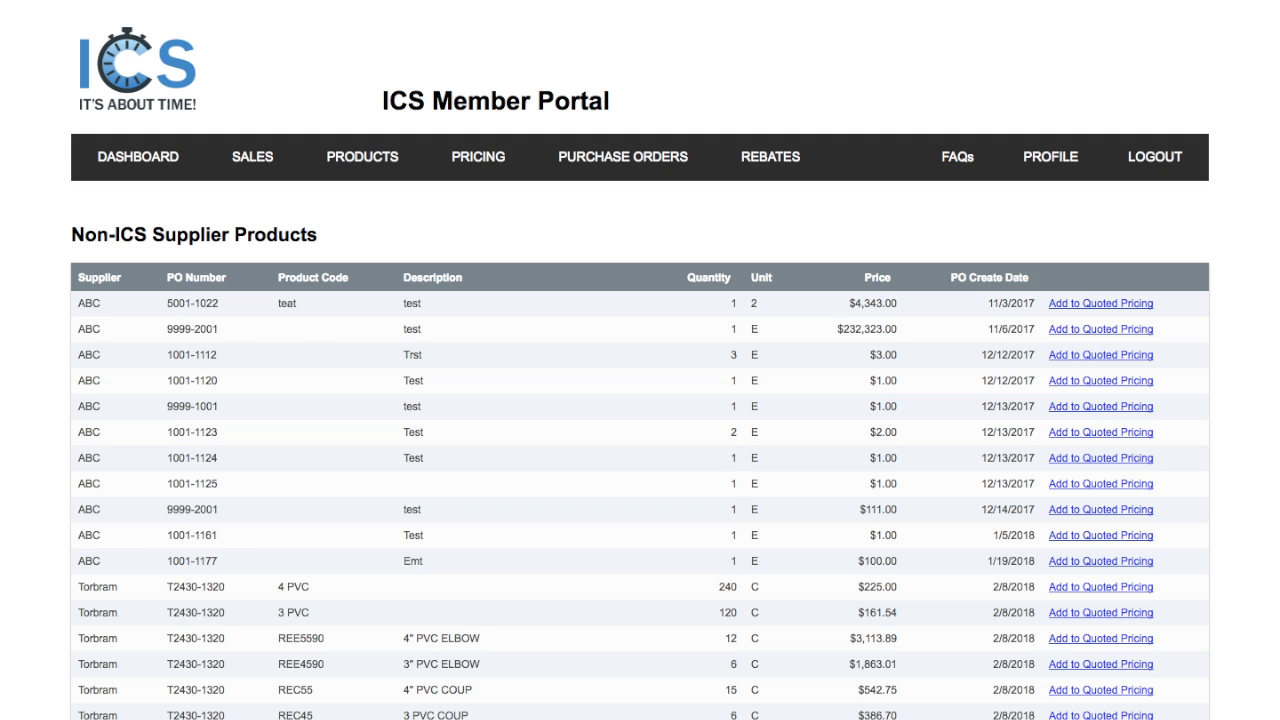
Step: Look through the products in the Non-ICS Supplier Products list
{"action": "scroll", "coordinate": [640, 400], "scroll_direction": "down", "scroll_amount": 5}
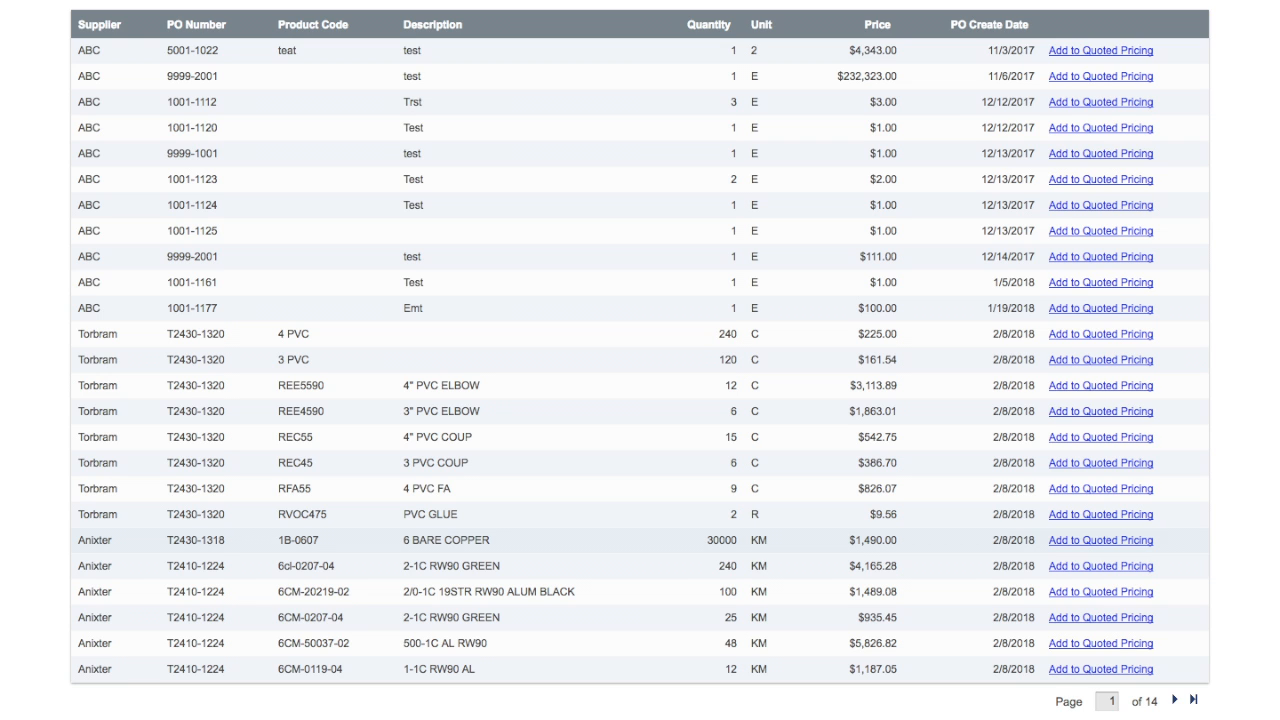
{"action": "scroll", "coordinate": [640, 360], "scroll_direction": "up", "scroll_amount": 3}
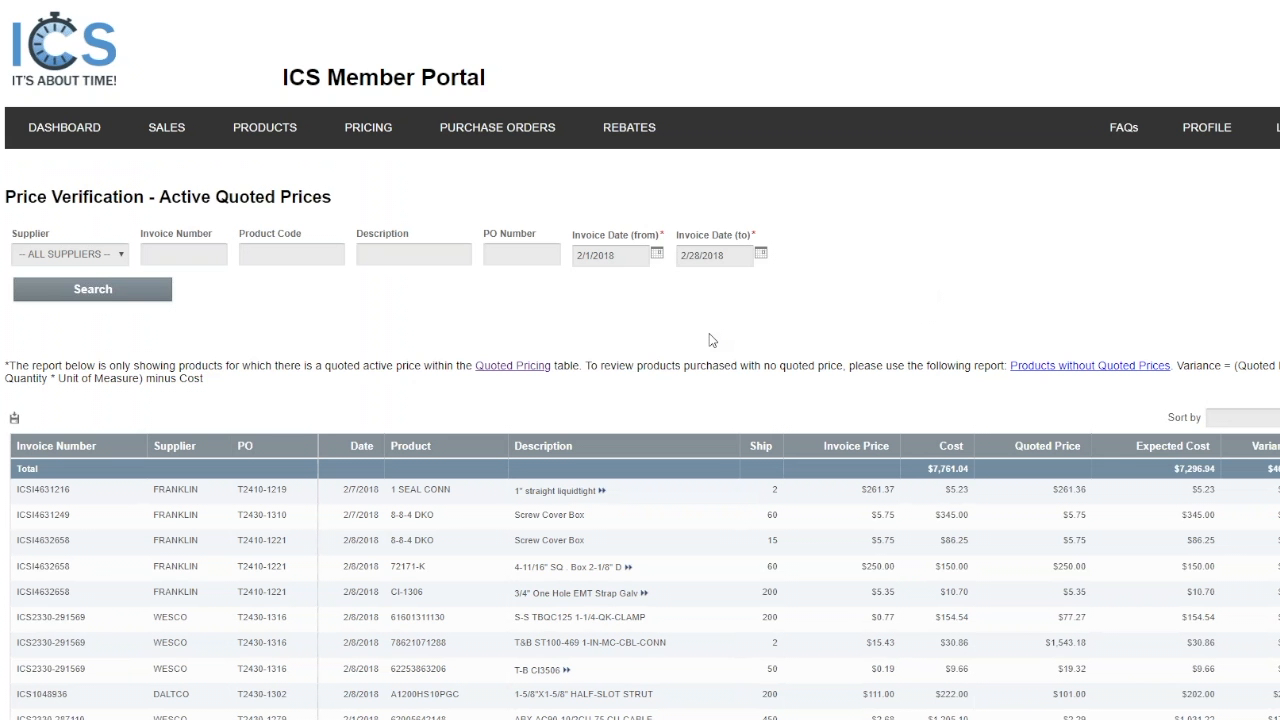
Step: Filter the Price Verification report by supplier DALTCO, keeping invoice dates 2/1/2018 to 2/28/2018
{"action": "left_click", "coordinate": [78, 257]}
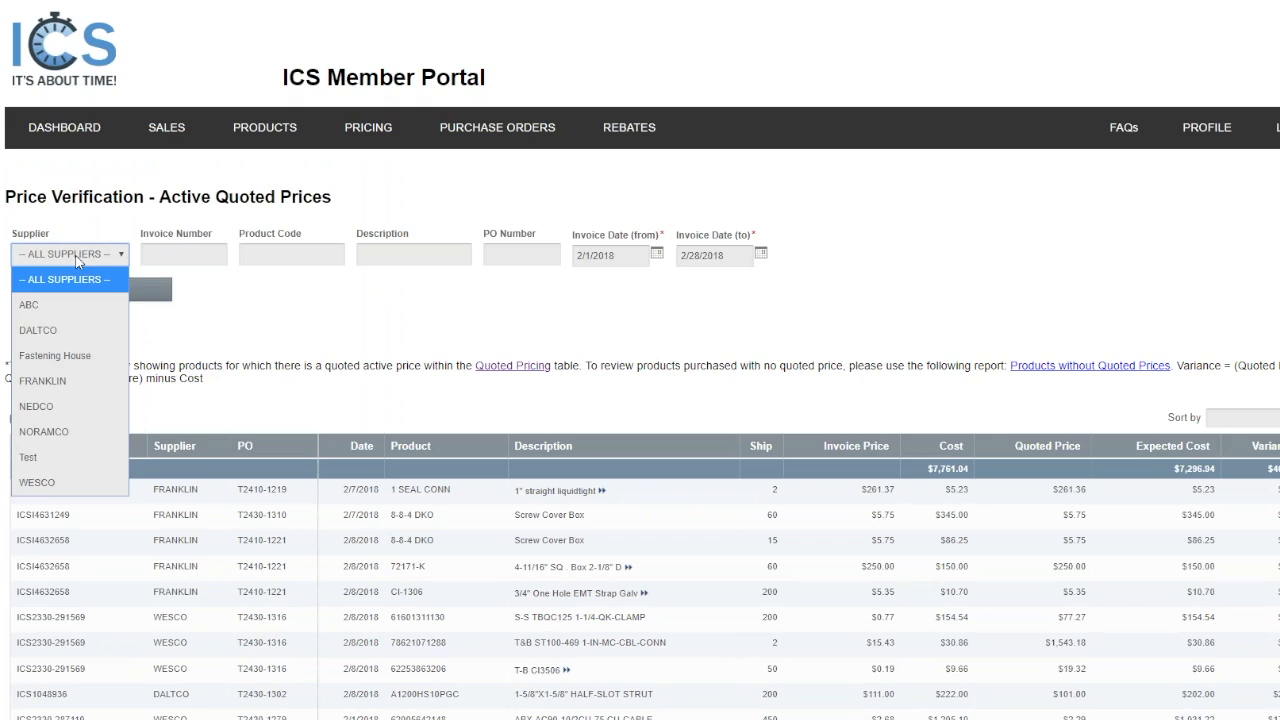
{"action": "left_click", "coordinate": [67, 332]}
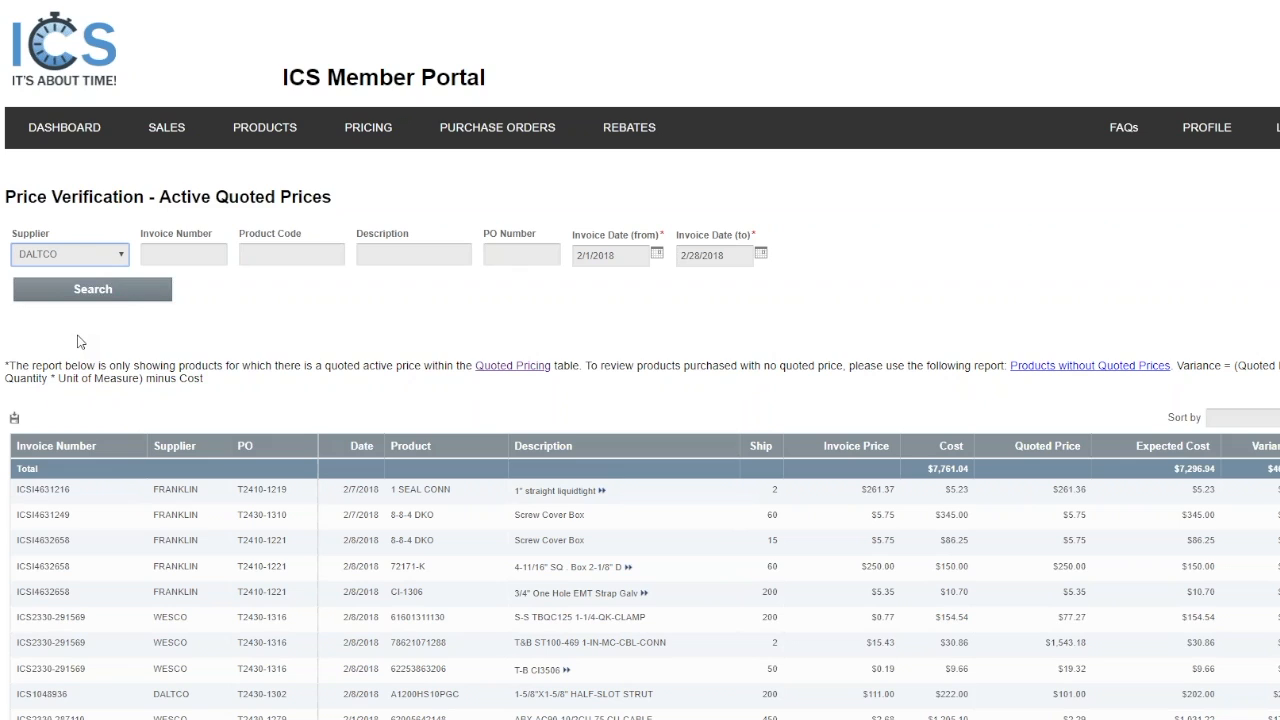
{"action": "left_click", "coordinate": [634, 262]}
{"action": "left_click", "coordinate": [745, 260]}
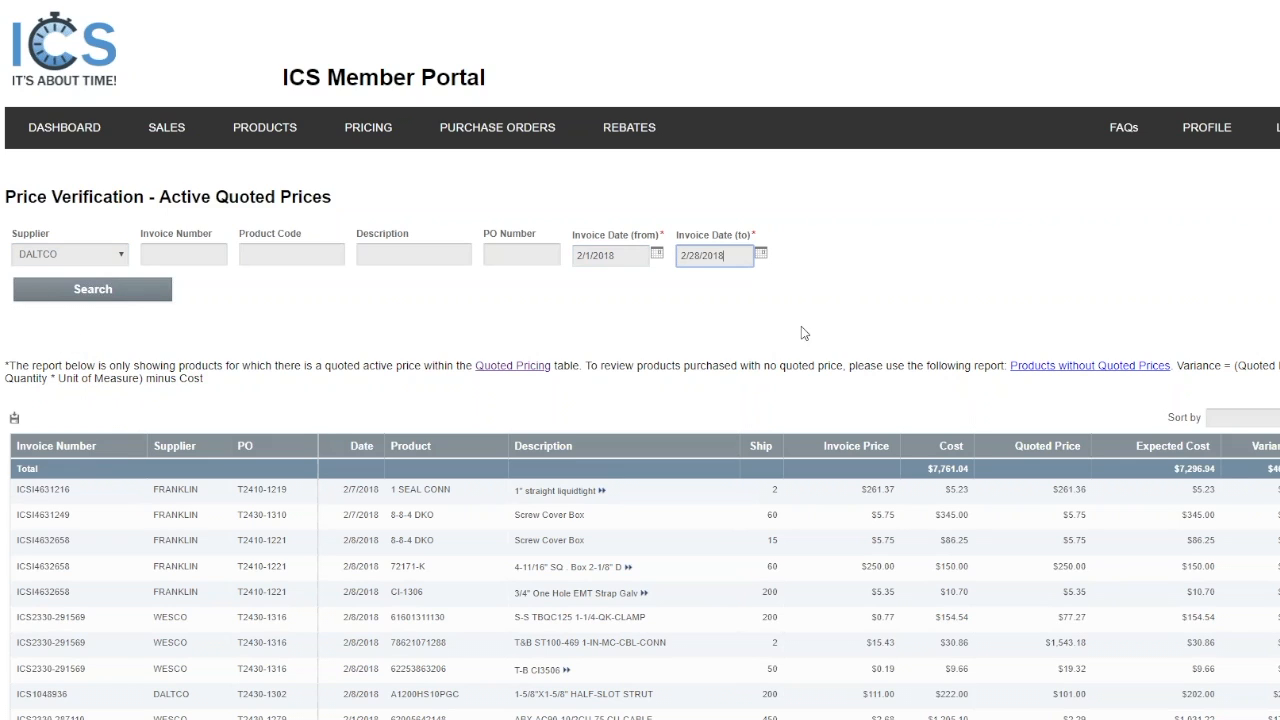
{"action": "left_click", "coordinate": [101, 294]}
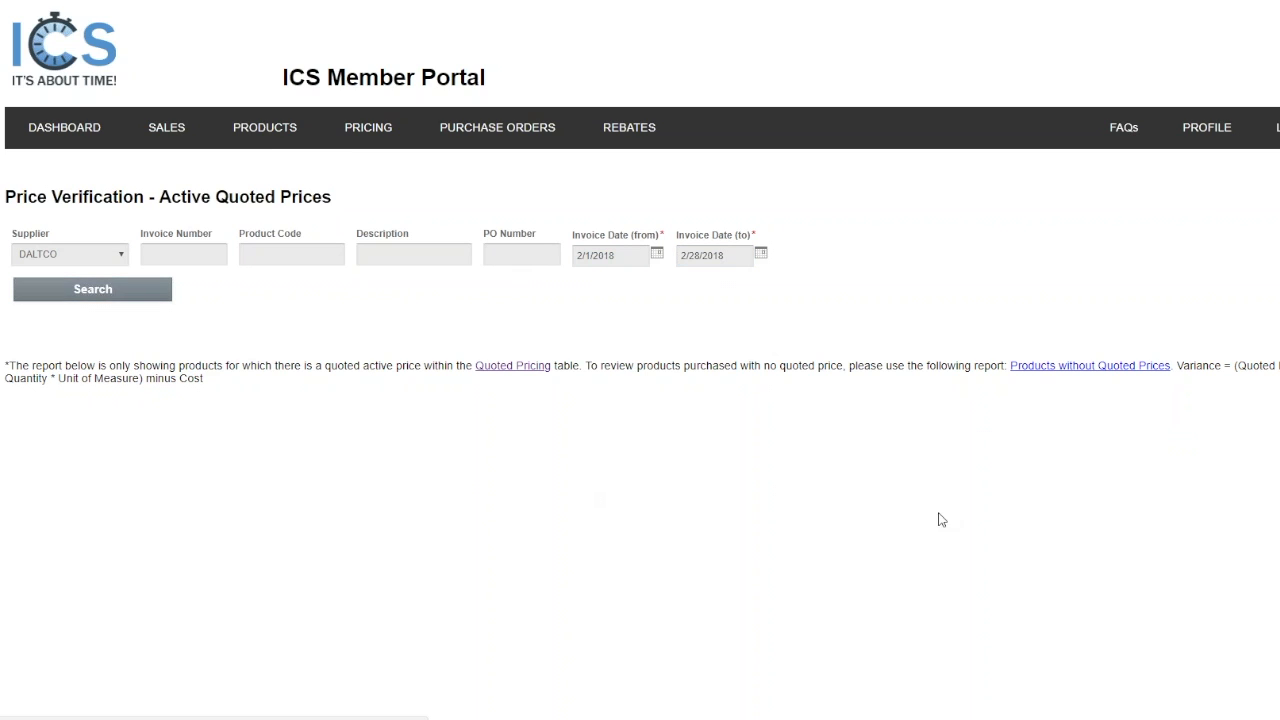
Step: Compare the invoice price, quoted price and variance of the first 1-5/8"X1-5/8" HALF-SLOT STRUT row in the report
{"action": "scroll", "coordinate": [828, 365], "scroll_direction": "down", "scroll_amount": 1}
{"action": "scroll", "coordinate": [354, 409], "scroll_direction": "down", "scroll_amount": 2}
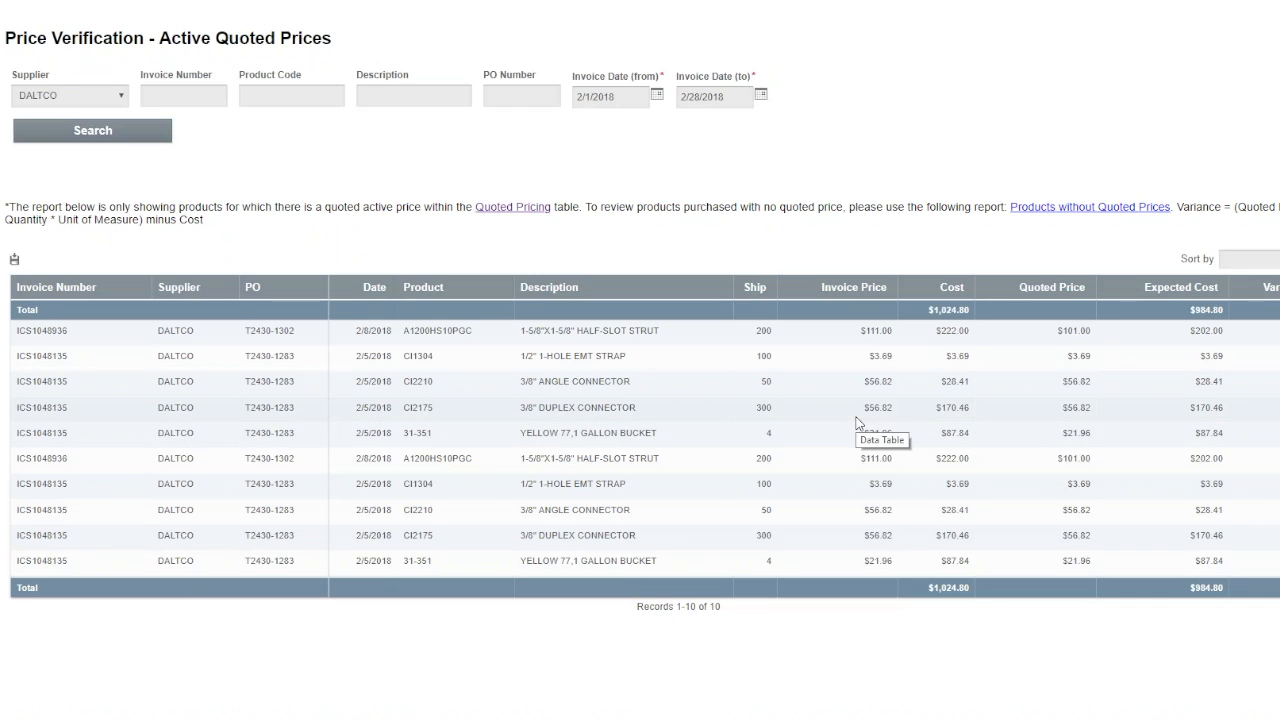
{"action": "left_click_drag", "start_coordinate": [822, 287], "coordinate": [900, 290]}
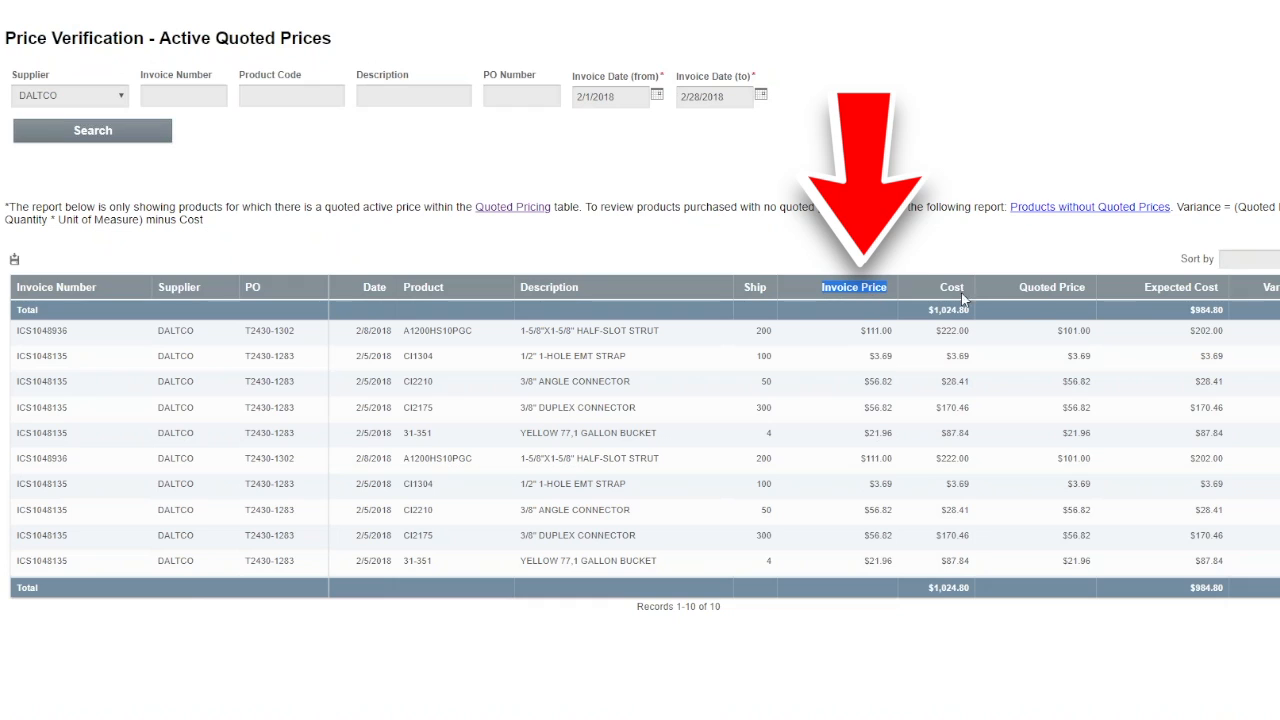
{"action": "left_click_drag", "start_coordinate": [1014, 285], "coordinate": [1088, 288]}
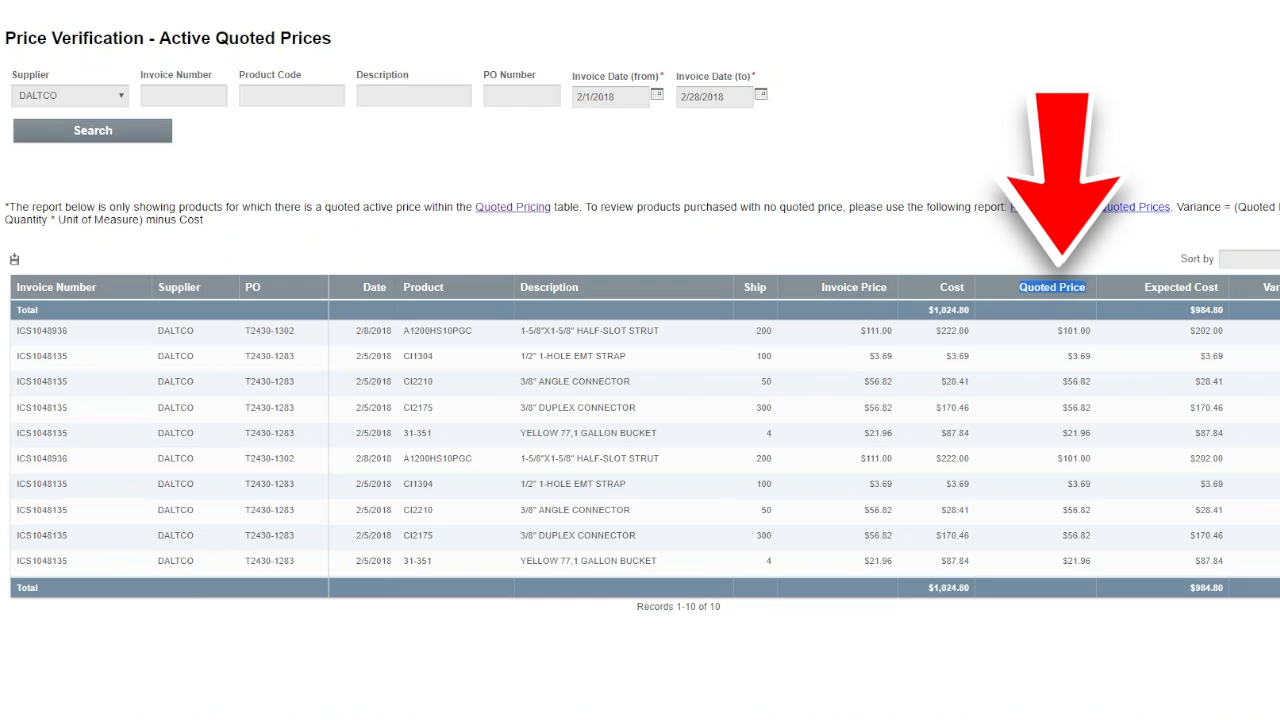
{"action": "left_click", "coordinate": [1148, 288]}
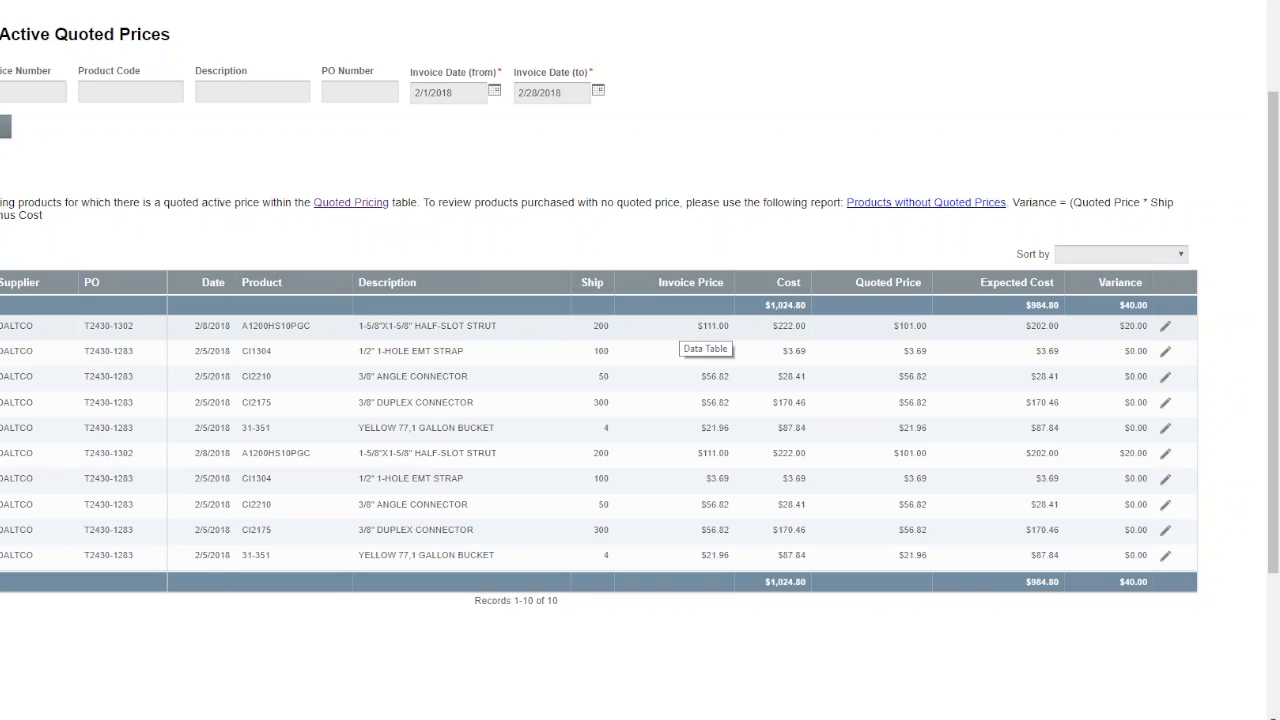
{"action": "left_click_drag", "start_coordinate": [696, 326], "coordinate": [724, 329]}
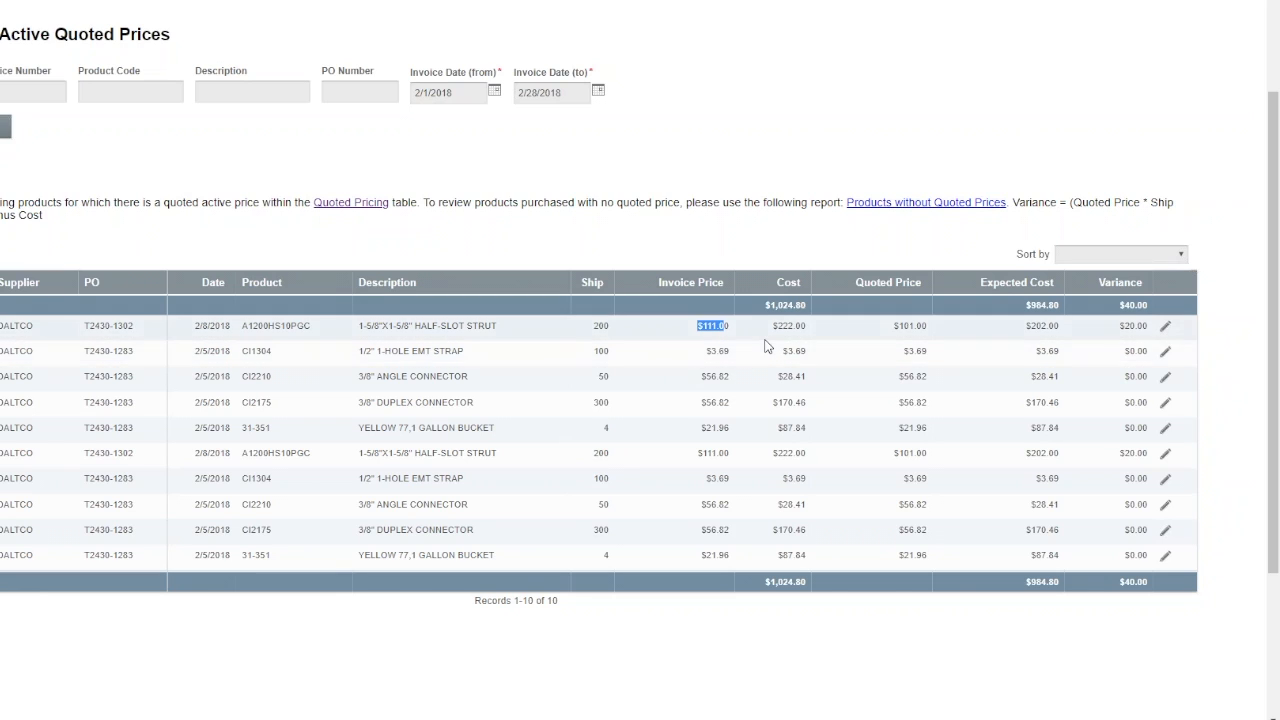
{"action": "left_click_drag", "start_coordinate": [893, 331], "coordinate": [932, 337]}
{"action": "left_click_drag", "start_coordinate": [1117, 330], "coordinate": [1142, 338]}
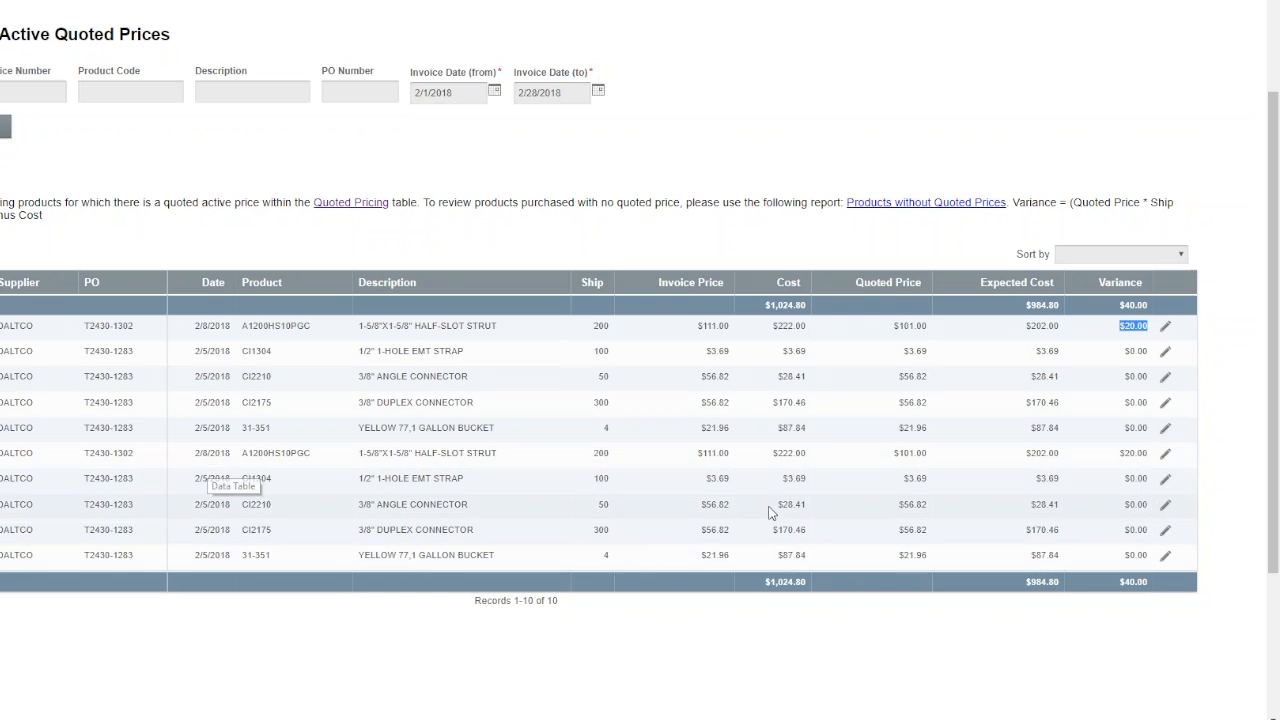
Step: Sort the Price Verification report by Variance (High to Low)
{"action": "left_click", "coordinate": [1145, 258]}
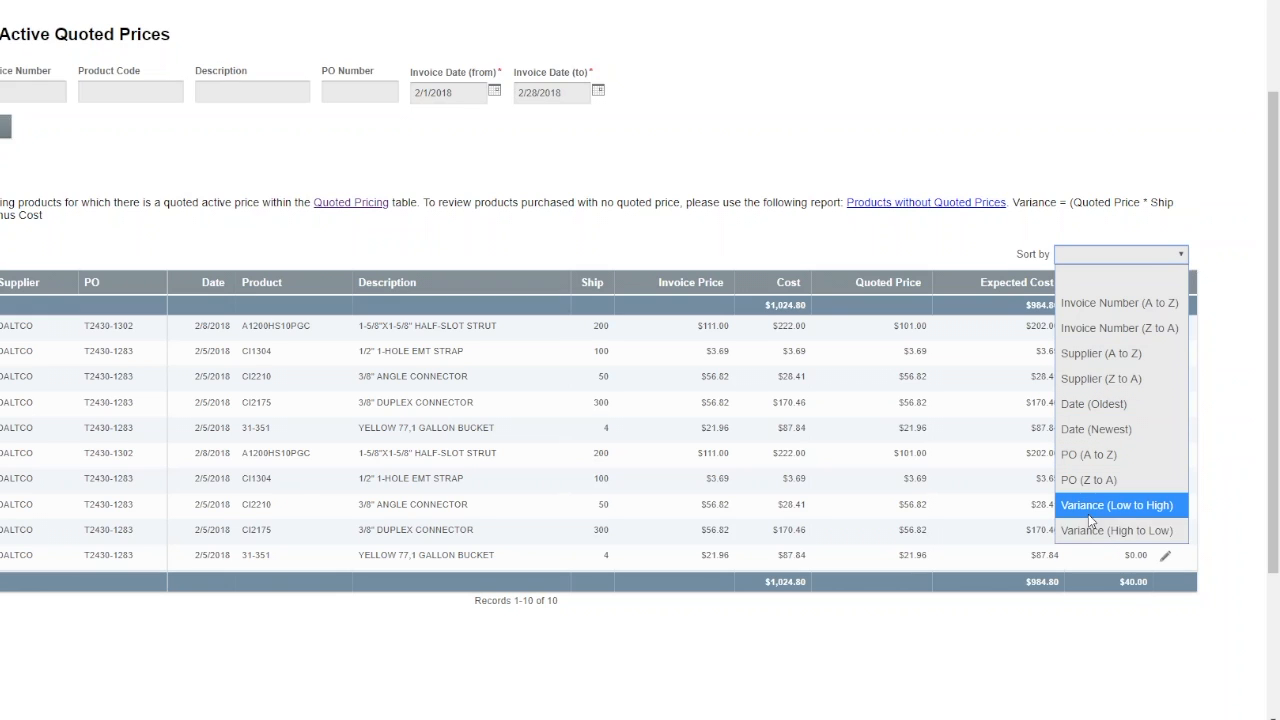
{"action": "left_click", "coordinate": [1122, 531]}
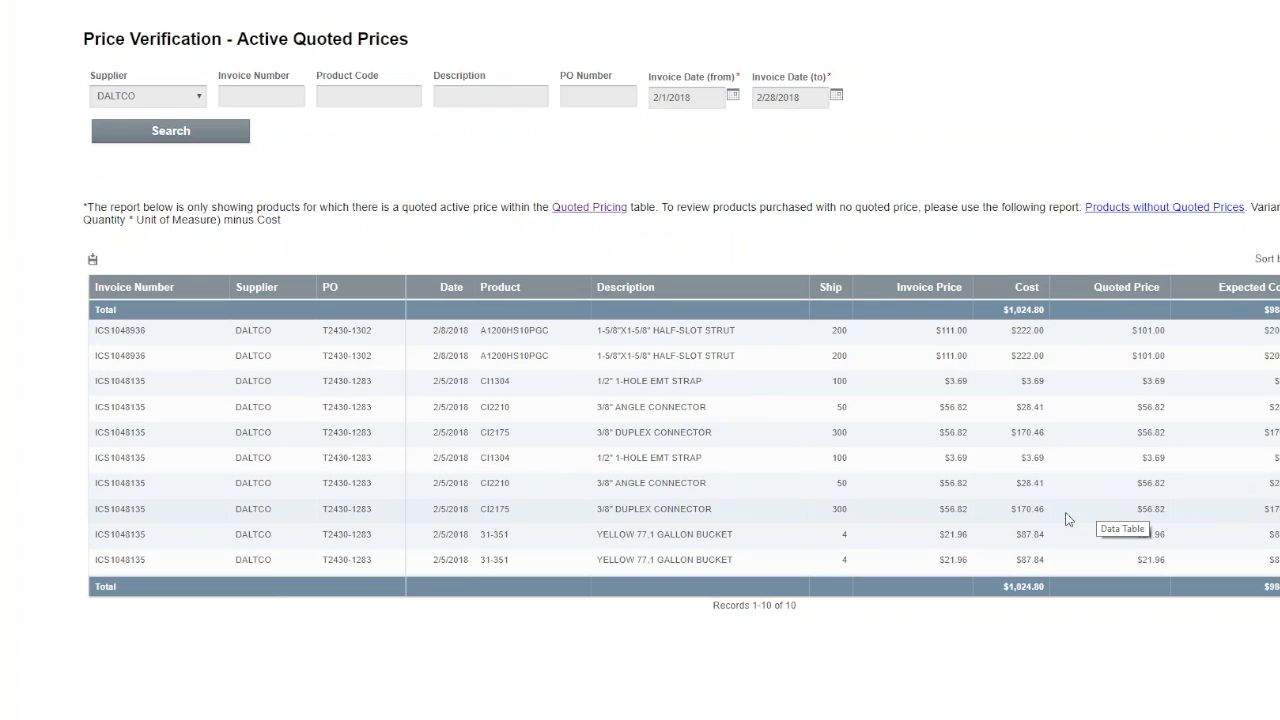
Step: Update the quoted price of the first 1-5/8"X1-5/8" HALF-SLOT STRUT row to 111 and check the row's expected cost and variance
{"action": "scroll", "coordinate": [1062, 522], "scroll_direction": "up", "scroll_amount": 1}
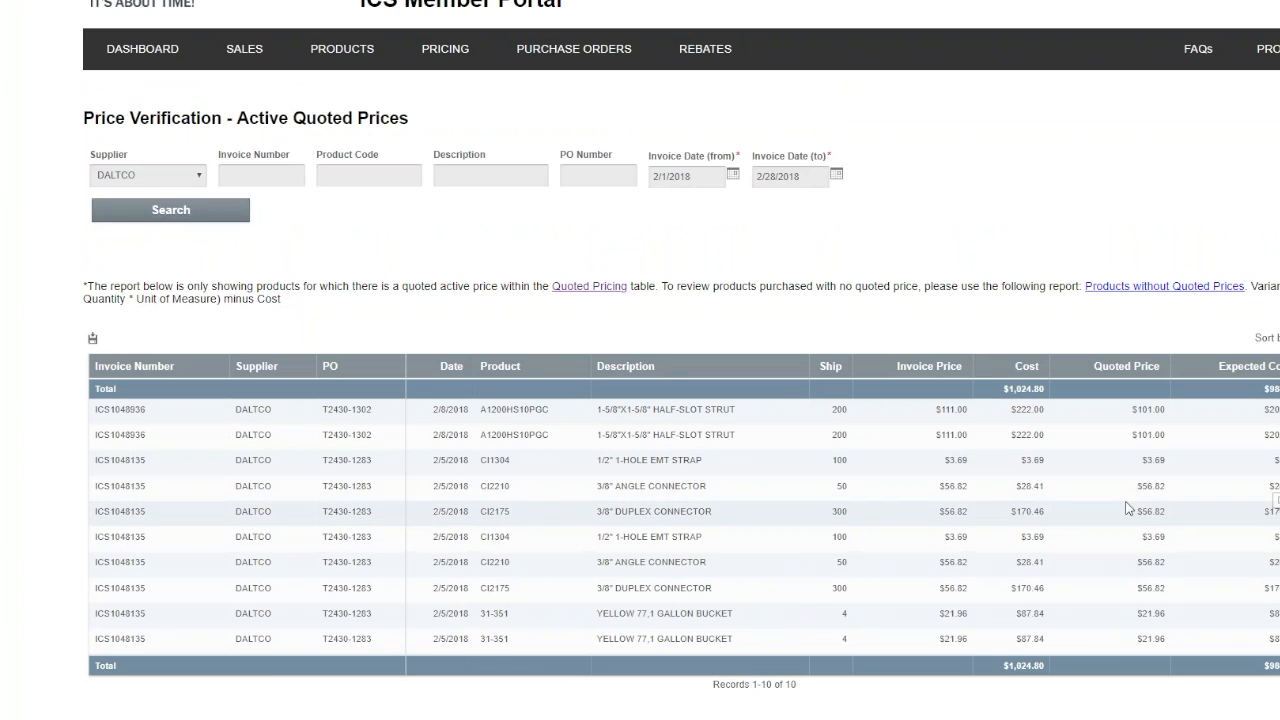
{"action": "left_click_drag", "start_coordinate": [932, 410], "coordinate": [980, 420]}
{"action": "left_click", "coordinate": [1206, 403]}
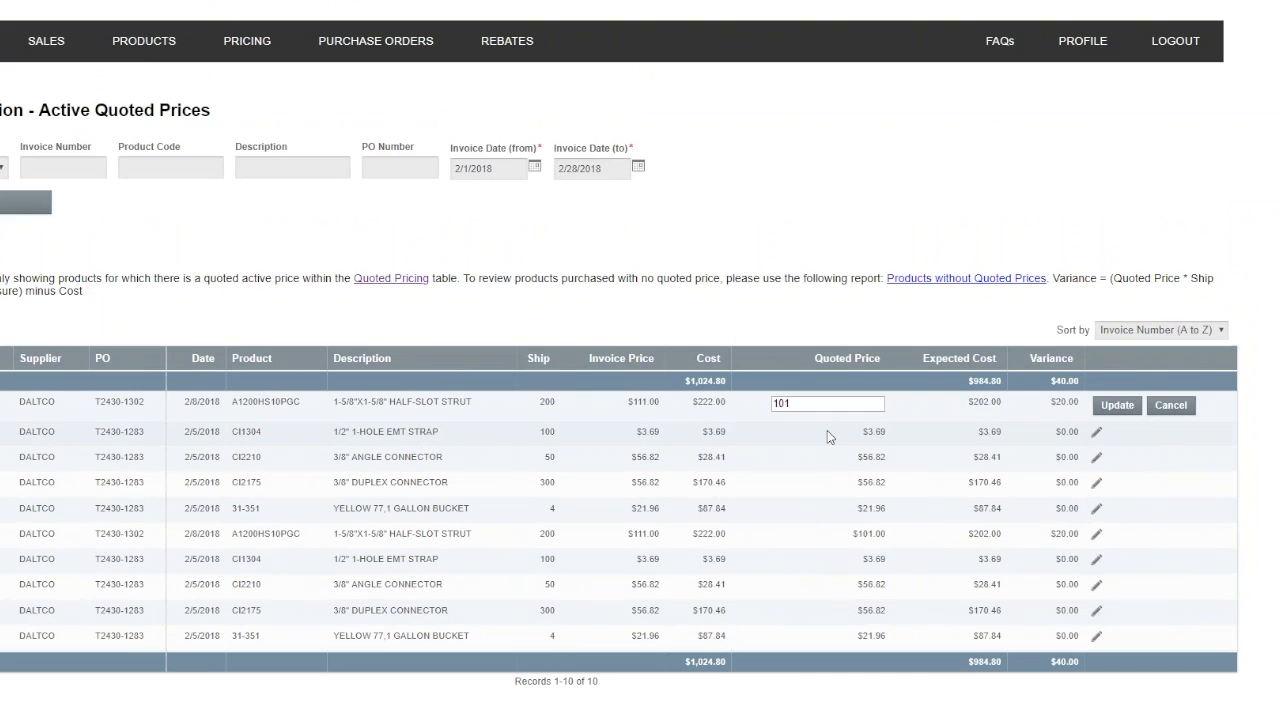
{"action": "double_click", "coordinate": [788, 404]}
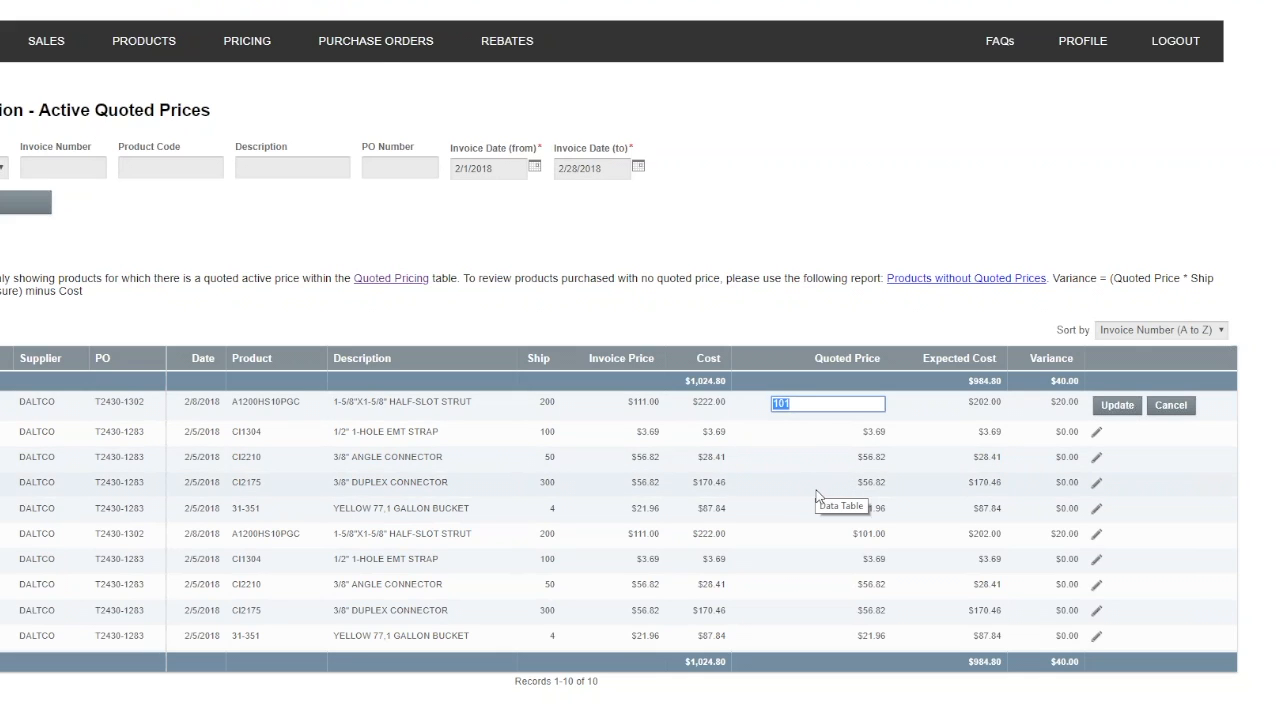
{"action": "mouse_move", "coordinate": [248, 58]}
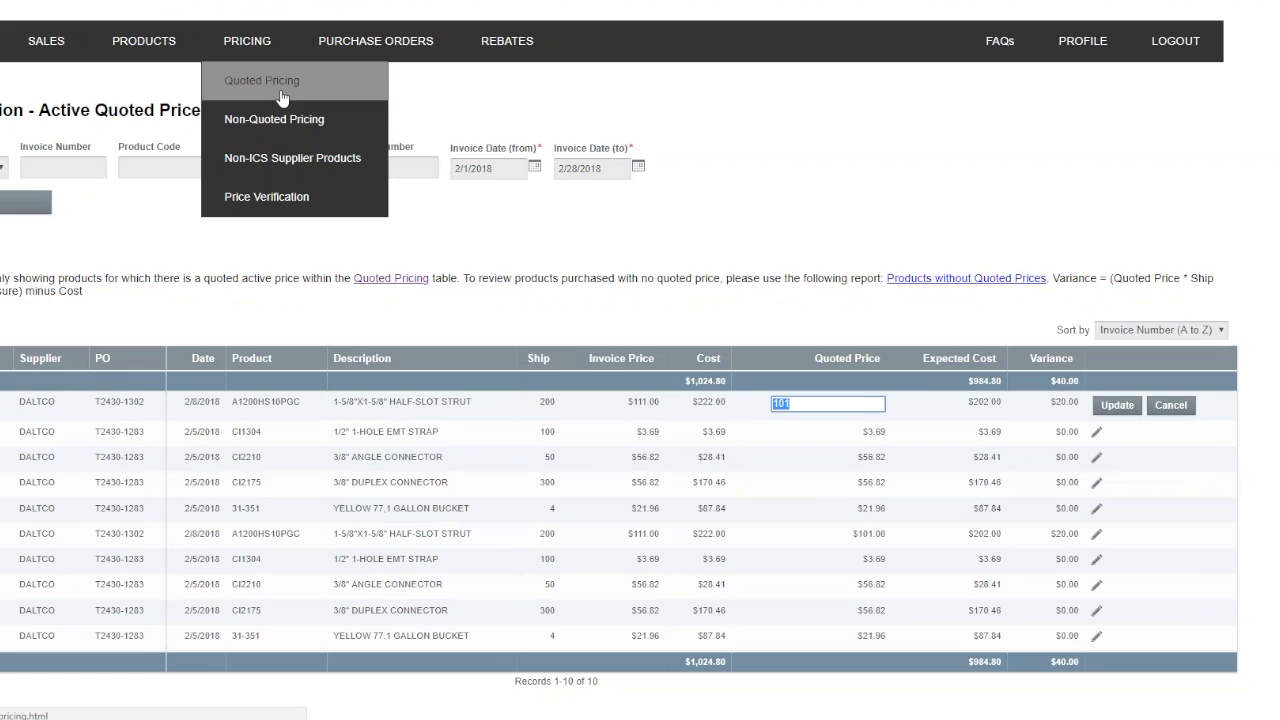
{"action": "left_click", "coordinate": [811, 484]}
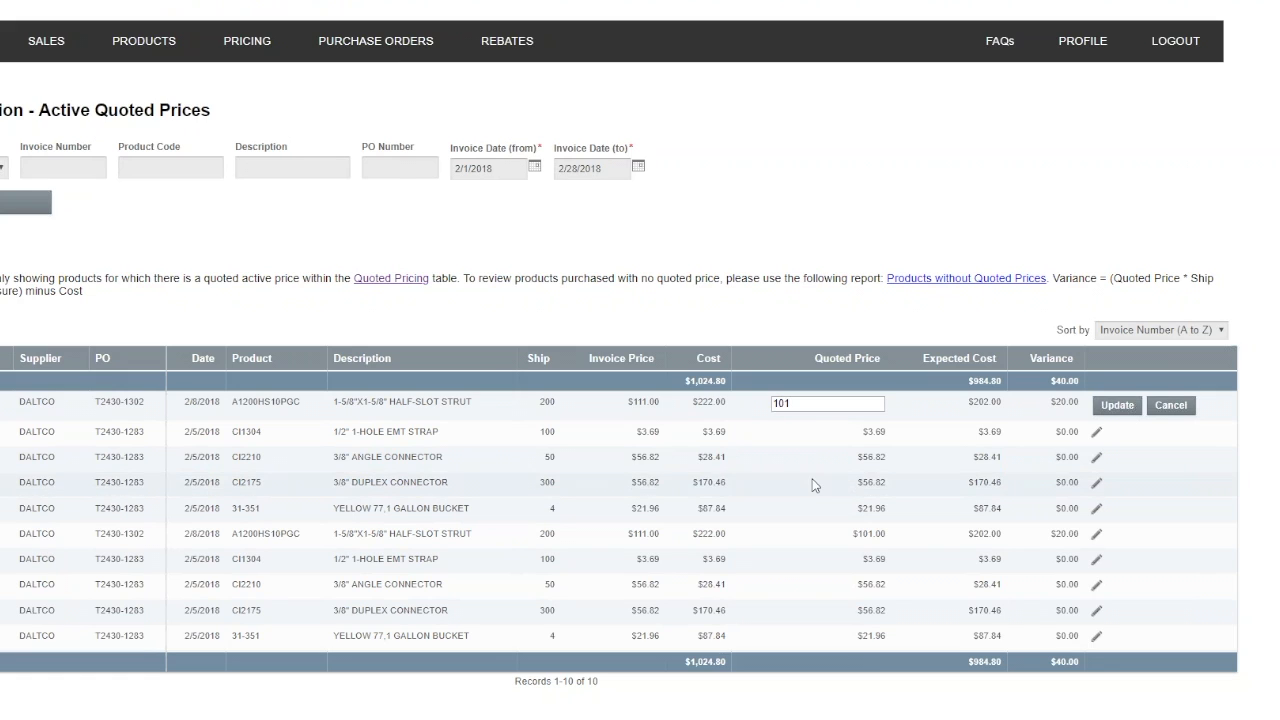
{"action": "left_click", "coordinate": [868, 404]}
{"action": "key", "text": "BackSpace"}
{"action": "key", "text": "BackSpace"}
{"action": "key", "text": "BackSpace"}
{"action": "type", "text": "11"}
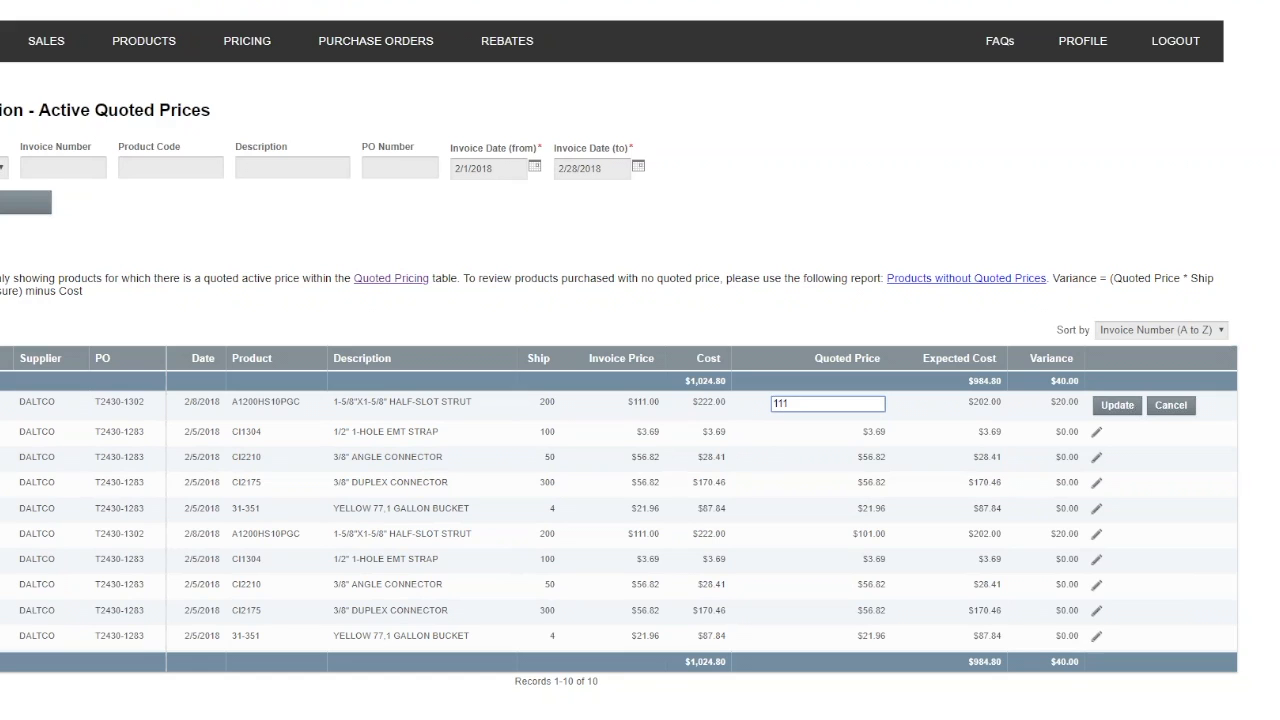
{"action": "left_click", "coordinate": [1112, 407]}
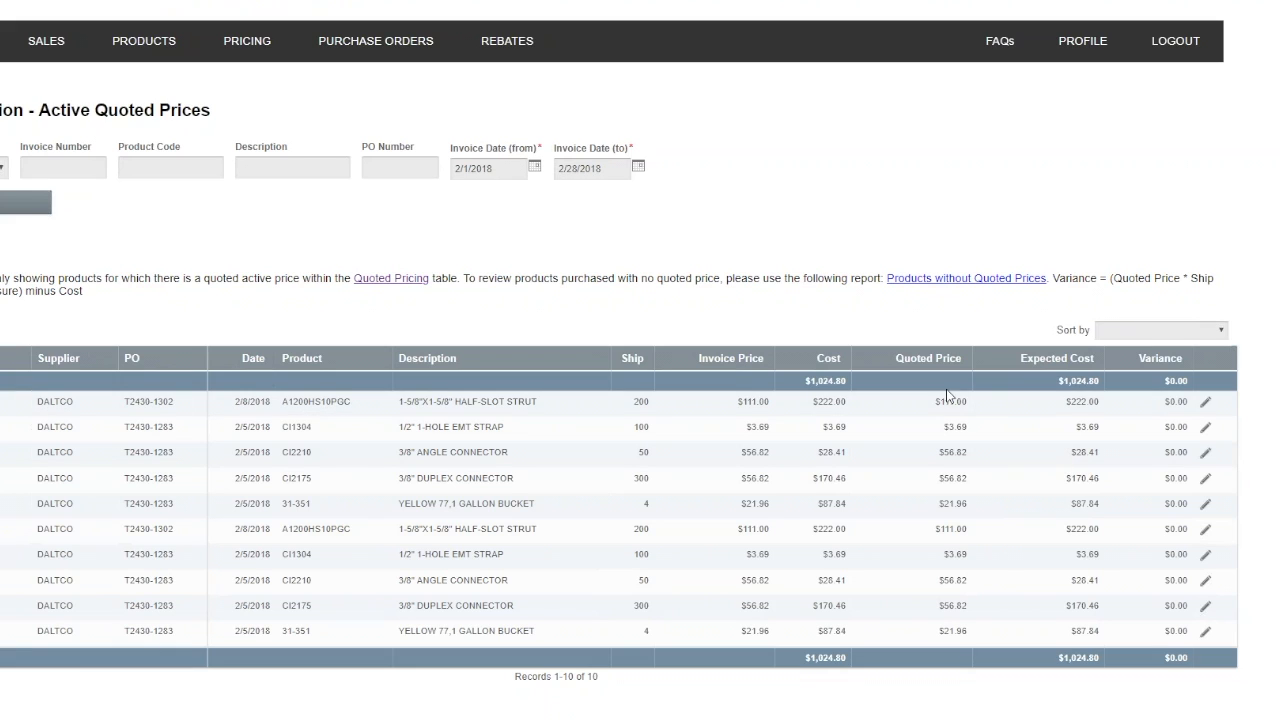
{"action": "left_click_drag", "start_coordinate": [1064, 401], "coordinate": [1189, 402]}
{"action": "scroll", "coordinate": [1075, 205], "scroll_direction": "down", "scroll_amount": 1}
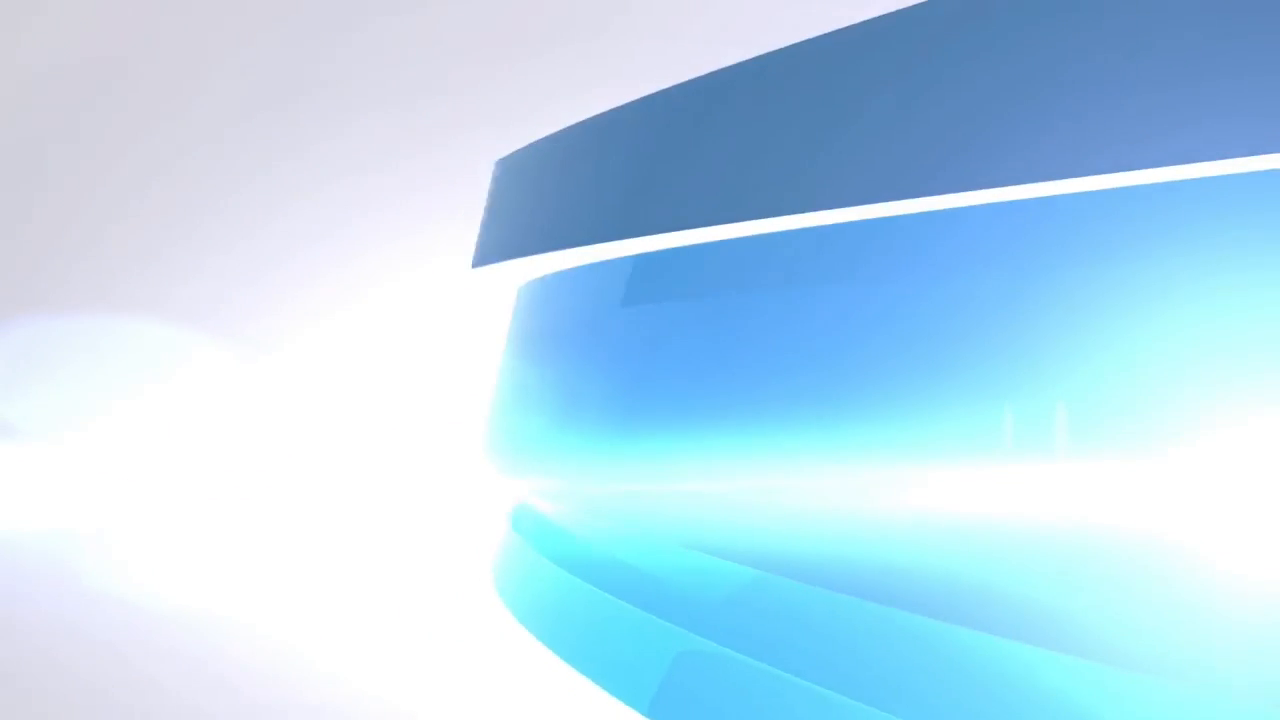